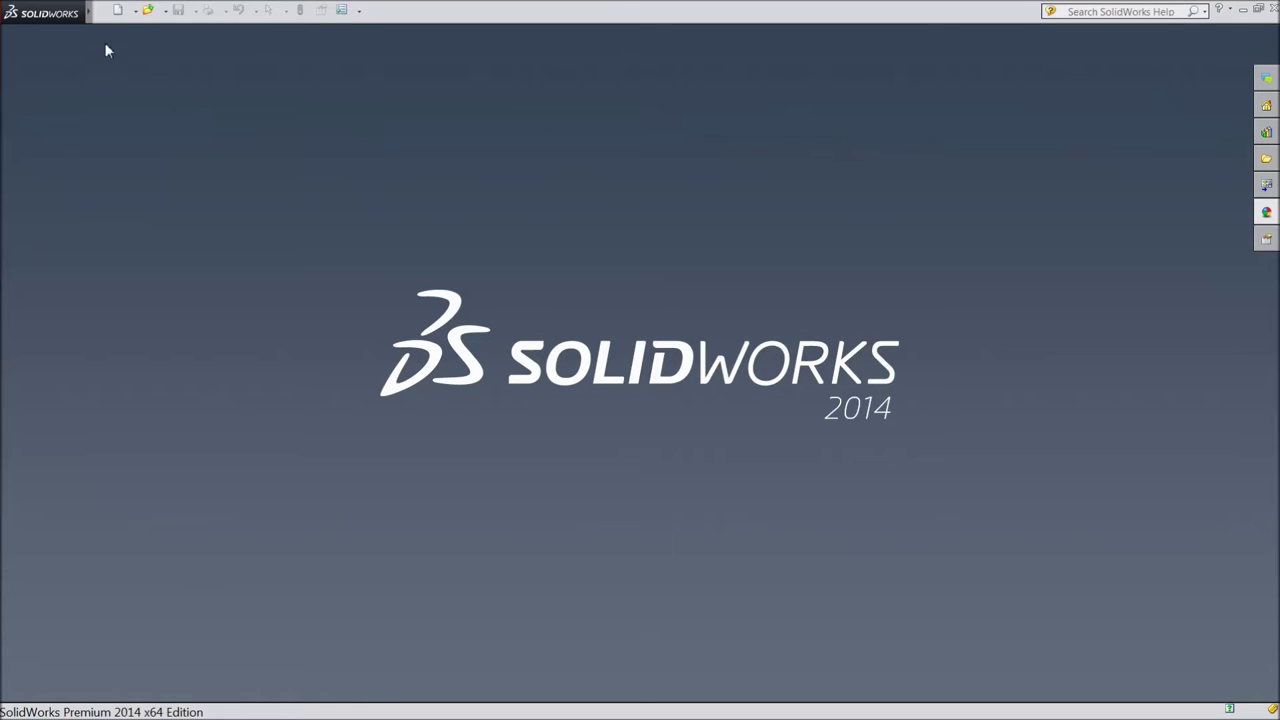
- Create a new Part document and widen the FeatureManager panel
{"action": "left_click", "coordinate": [117, 18]}
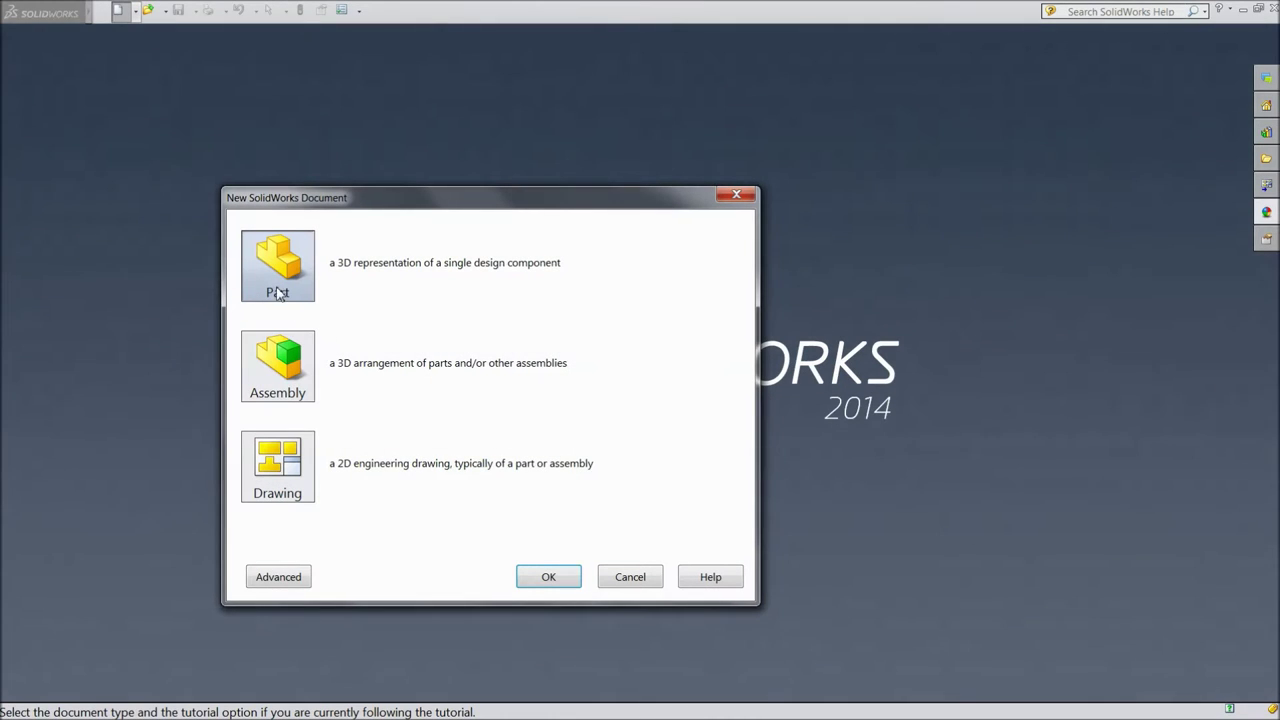
{"action": "left_click", "coordinate": [545, 577]}
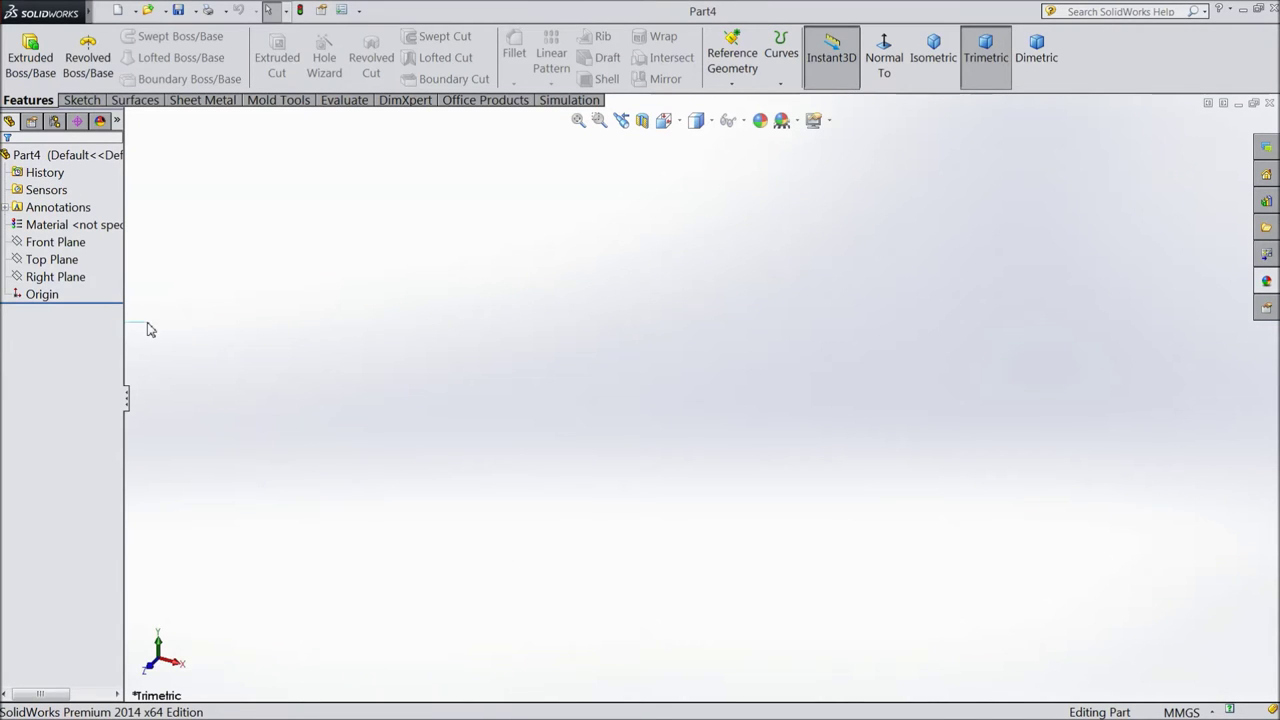
{"action": "left_click_drag", "start_coordinate": [125, 318], "coordinate": [153, 318]}
- Sketch a center rectangle at the origin on the Top Plane and start an Extruded Boss/Base
{"action": "left_click", "coordinate": [79, 260]}
{"action": "left_click", "coordinate": [86, 252]}
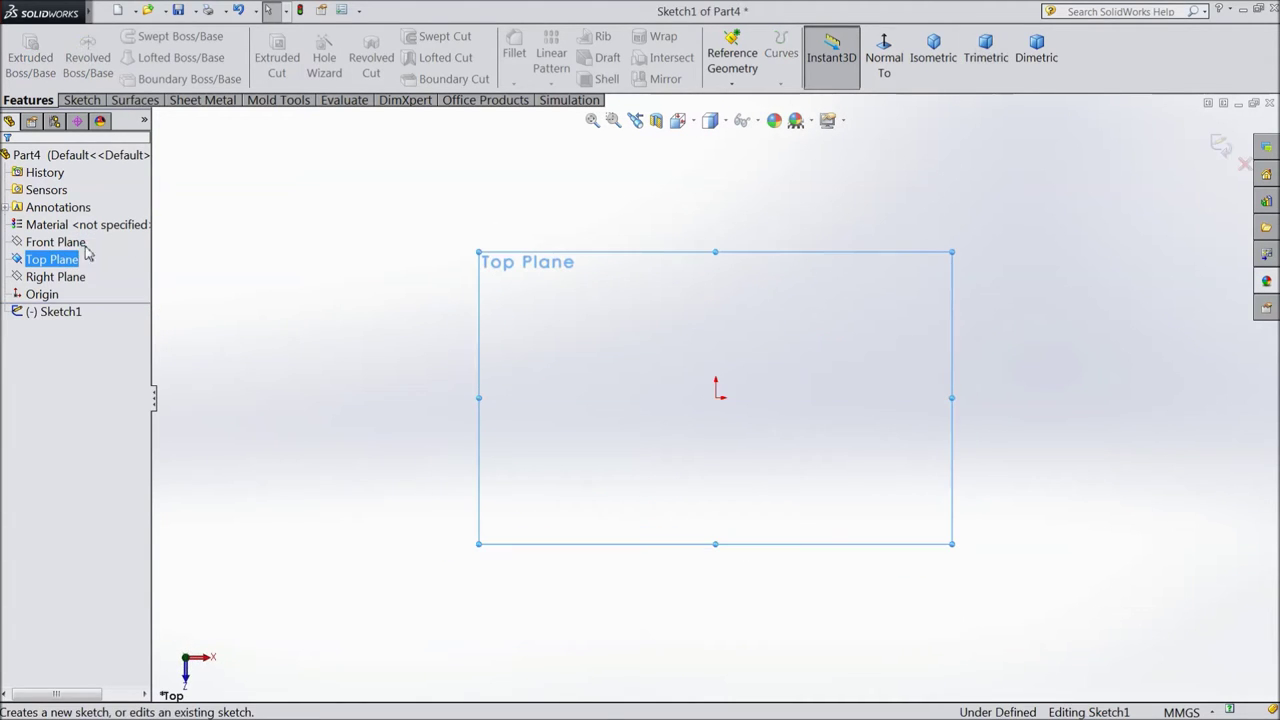
{"action": "left_click", "coordinate": [80, 100]}
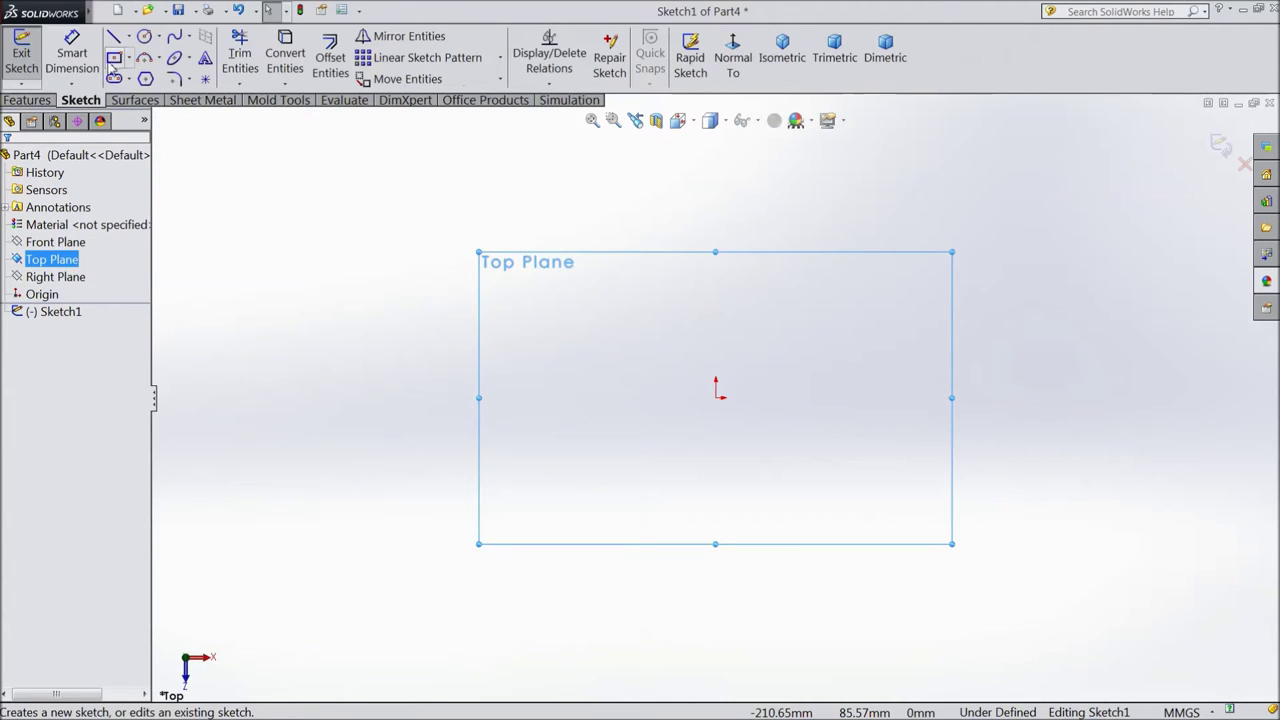
{"action": "left_click", "coordinate": [114, 58]}
{"action": "left_click", "coordinate": [716, 394]}
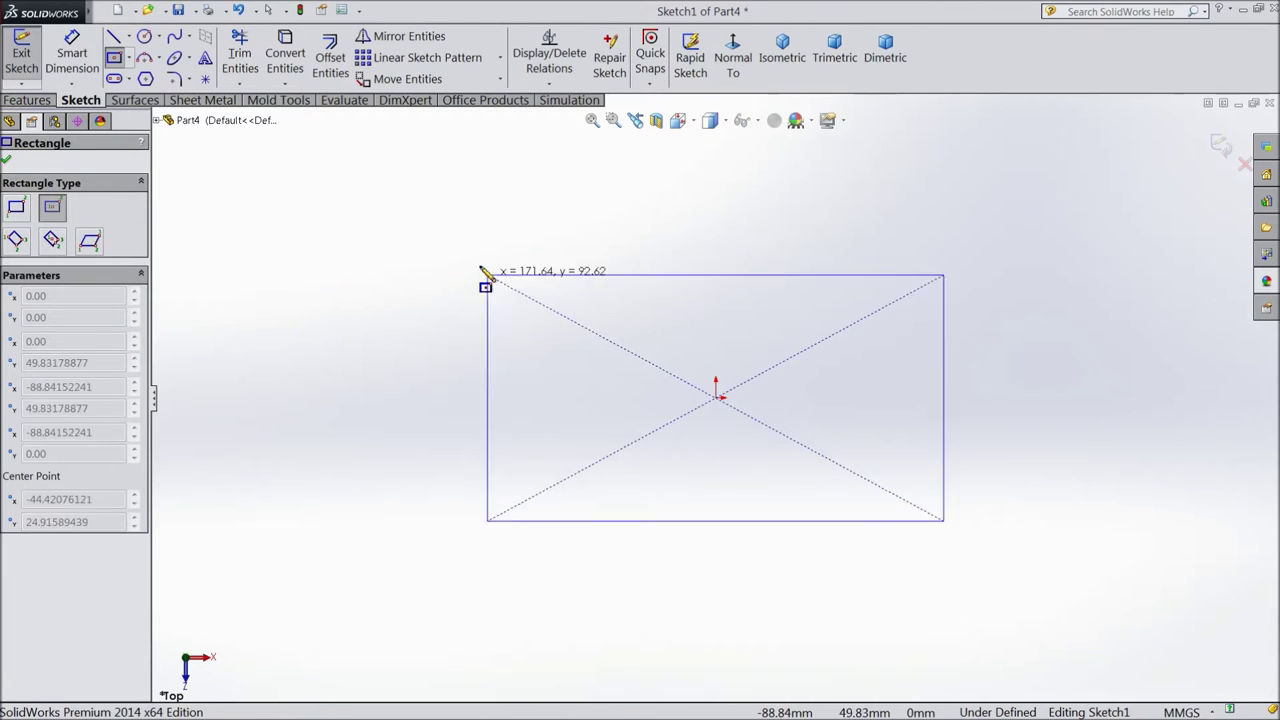
{"action": "left_click", "coordinate": [439, 234]}
{"action": "left_click", "coordinate": [7, 159]}
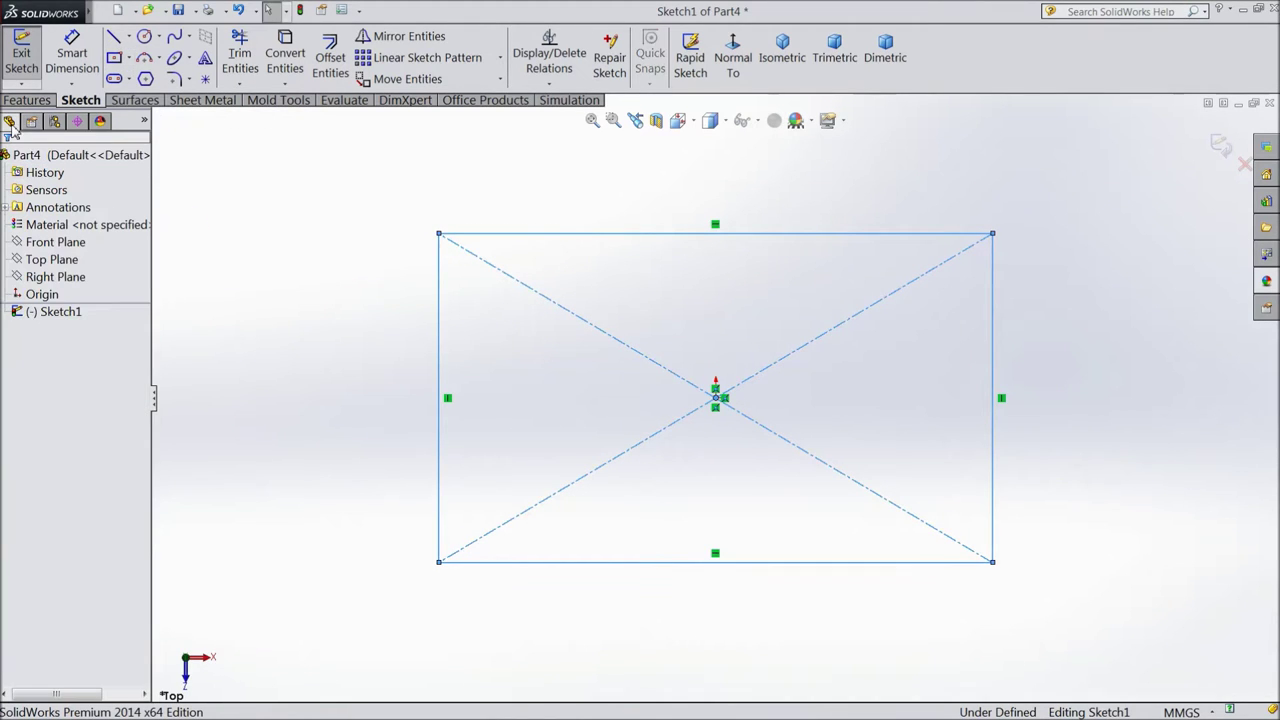
{"action": "left_click", "coordinate": [27, 100]}
{"action": "left_click", "coordinate": [30, 57]}
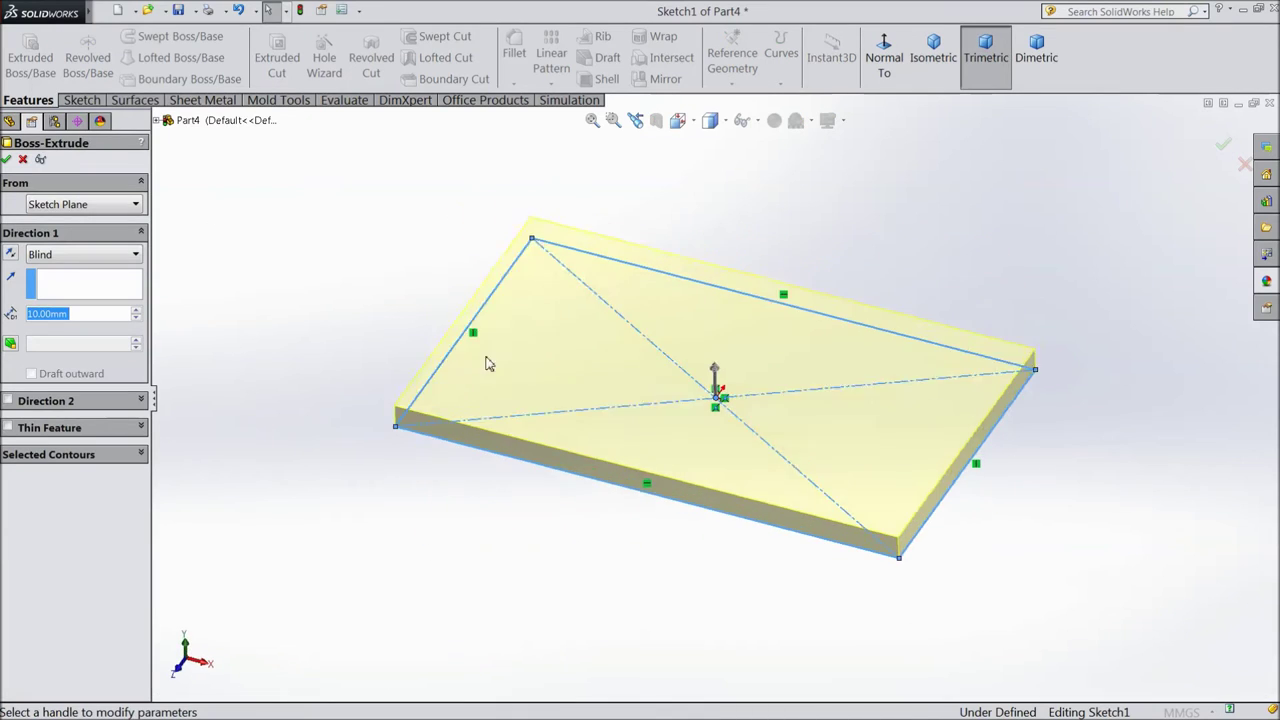
- Extrude the rectangle 98 mm into a solid block
{"action": "left_click_drag", "start_coordinate": [715, 372], "coordinate": [736, 188]}
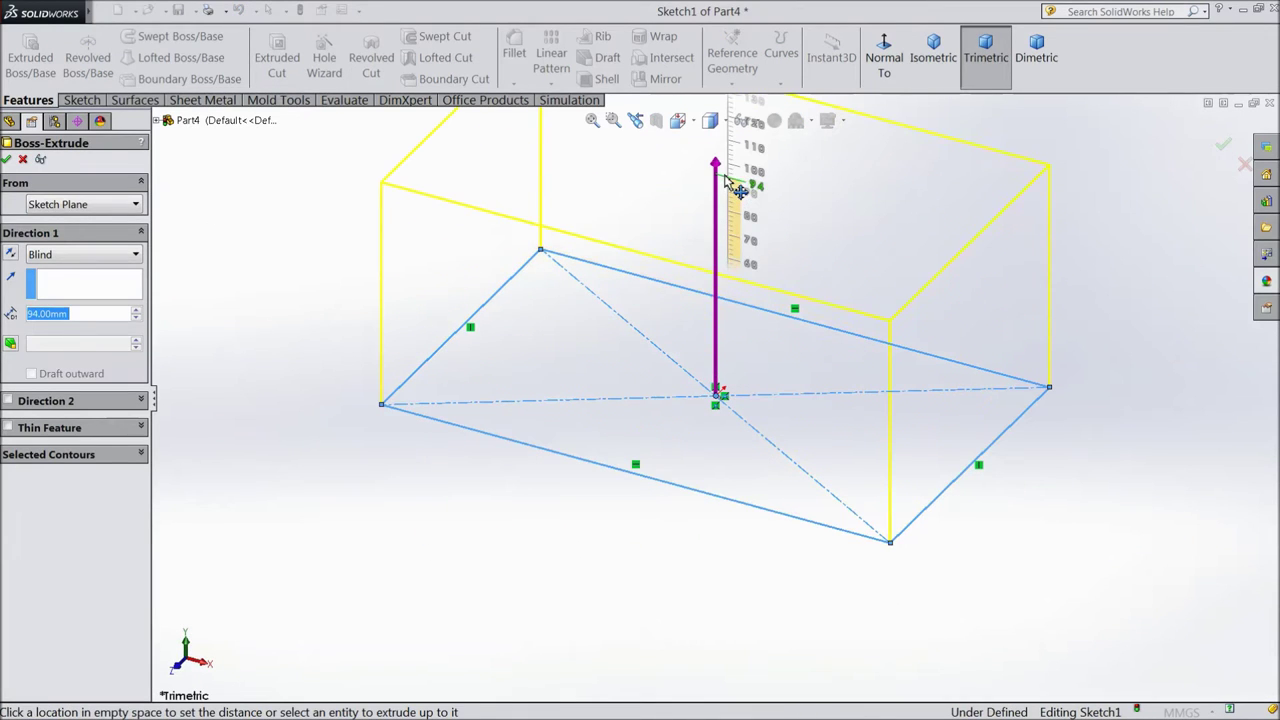
{"action": "left_click", "coordinate": [737, 177]}
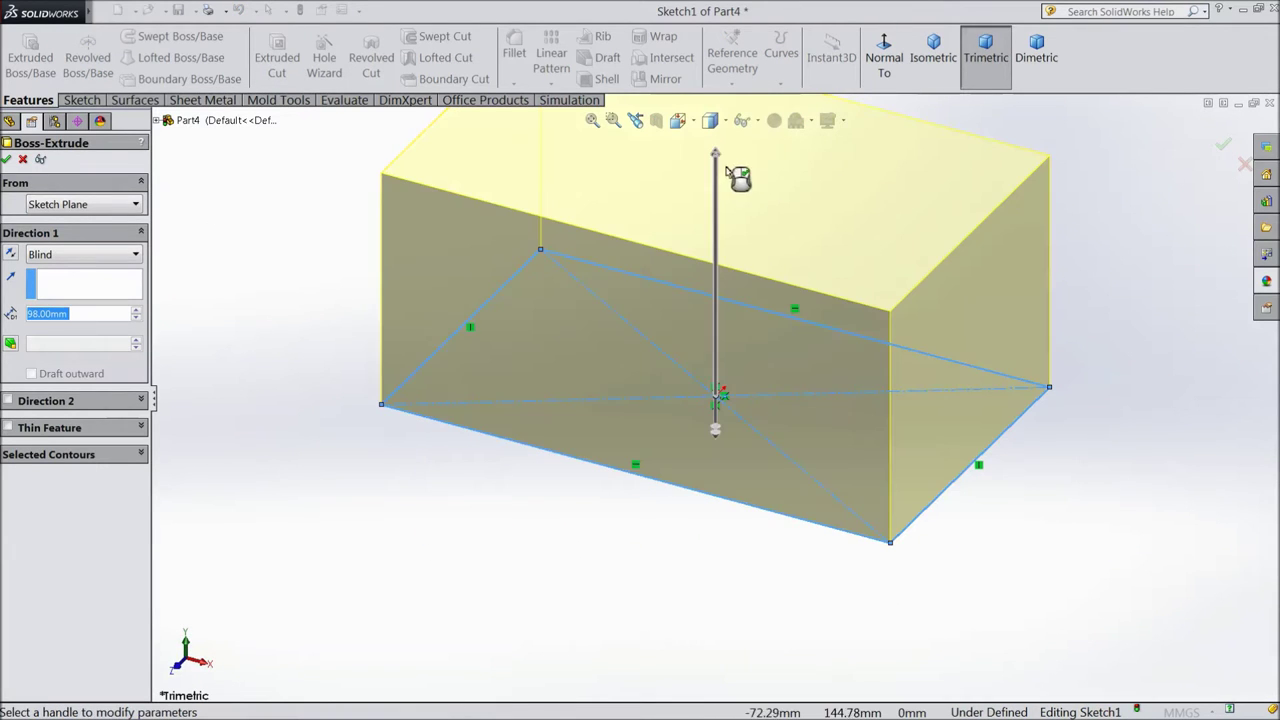
{"action": "left_click", "coordinate": [1222, 149]}
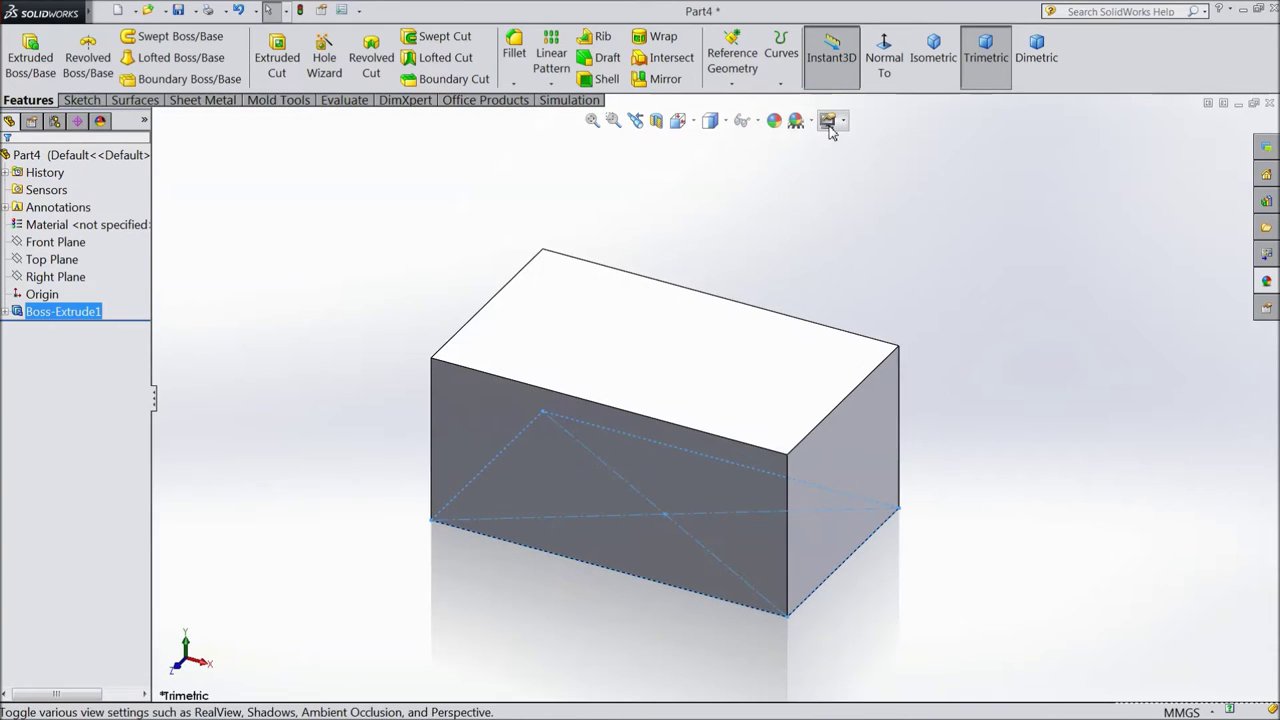
- Set the scene to Plain White and turn on Perspective view
{"action": "left_click", "coordinate": [830, 122]}
{"action": "left_click", "coordinate": [815, 49]}
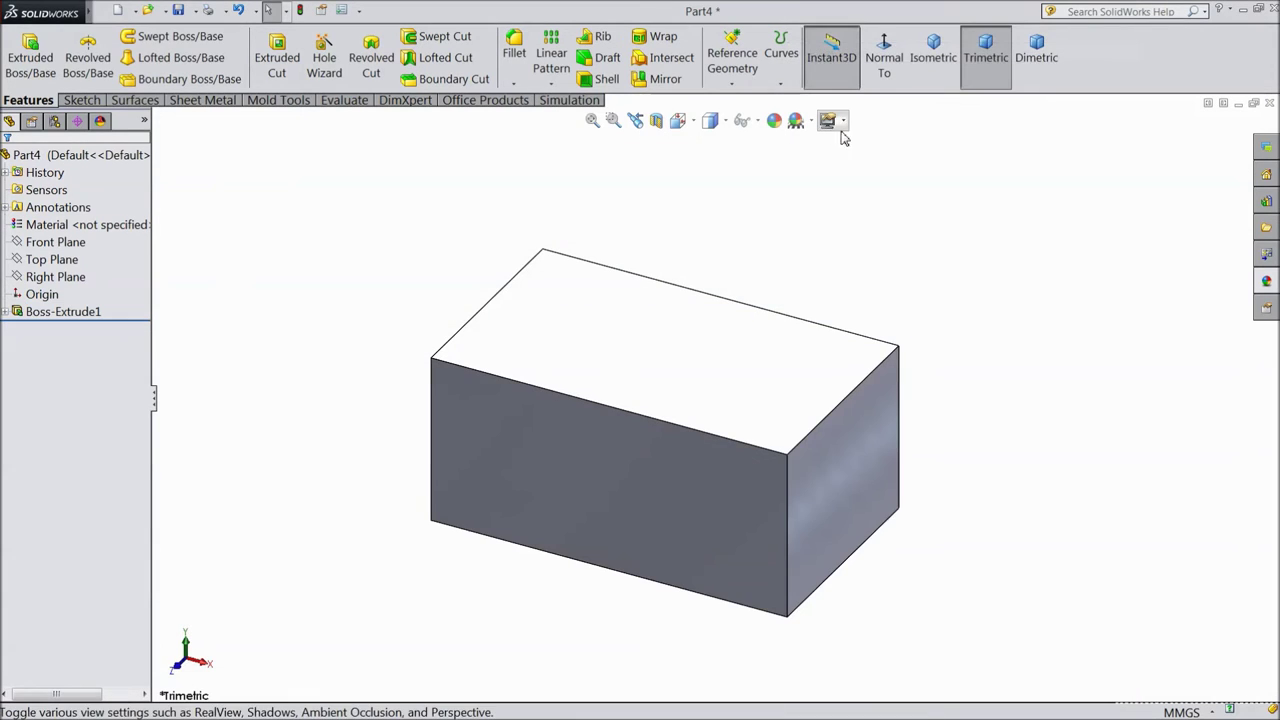
{"action": "left_click", "coordinate": [843, 122]}
{"action": "left_click", "coordinate": [858, 206]}
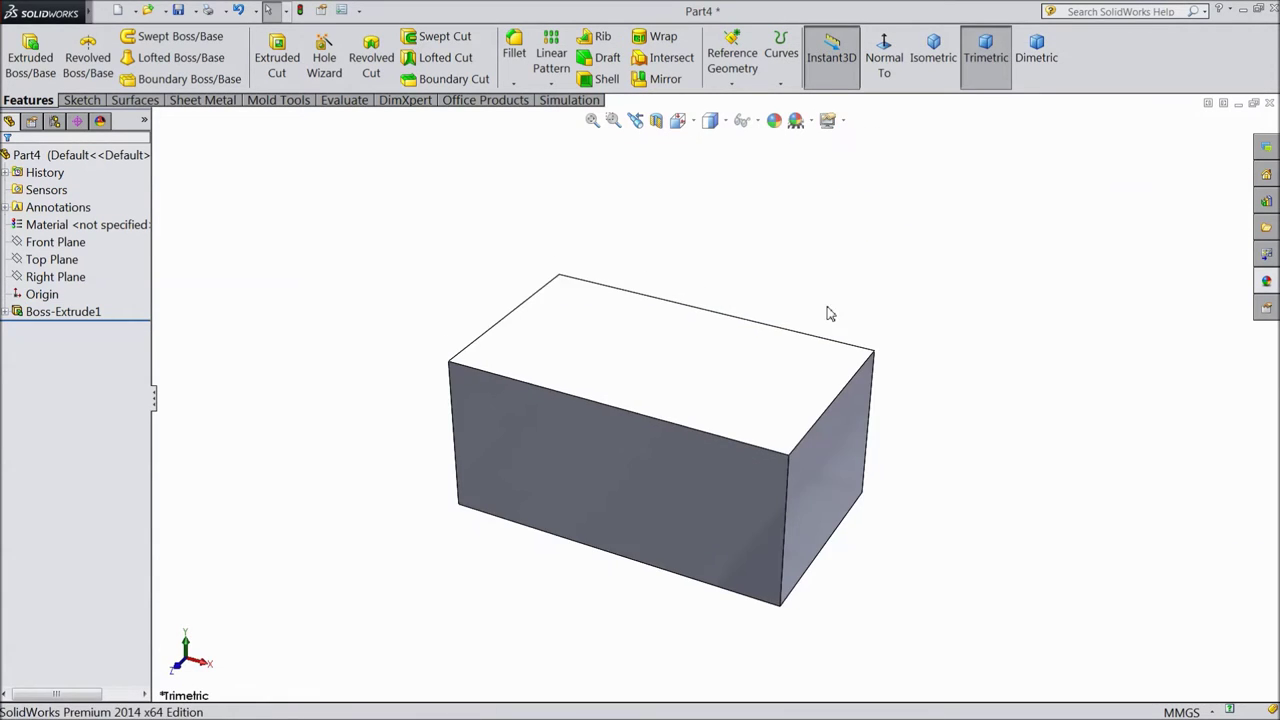
{"action": "scroll", "coordinate": [680, 445], "scroll_direction": "down", "scroll_amount": 2}
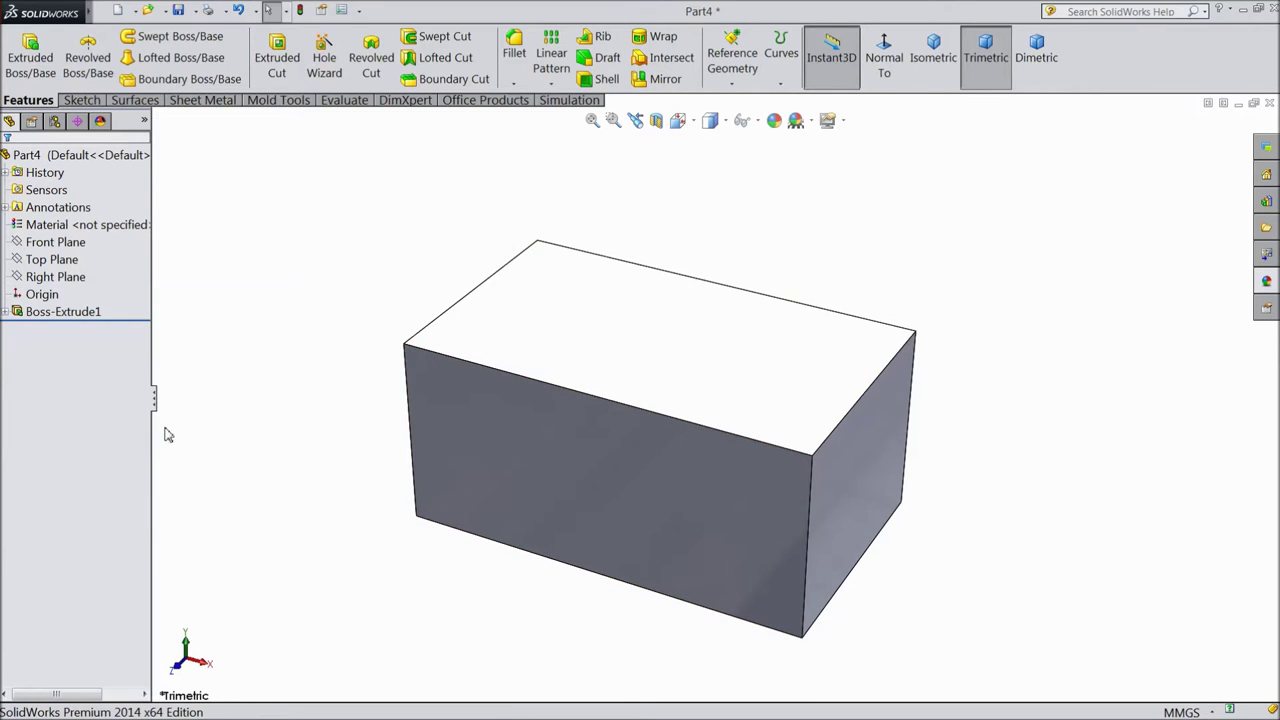
{"action": "left_click", "coordinate": [80, 312]}
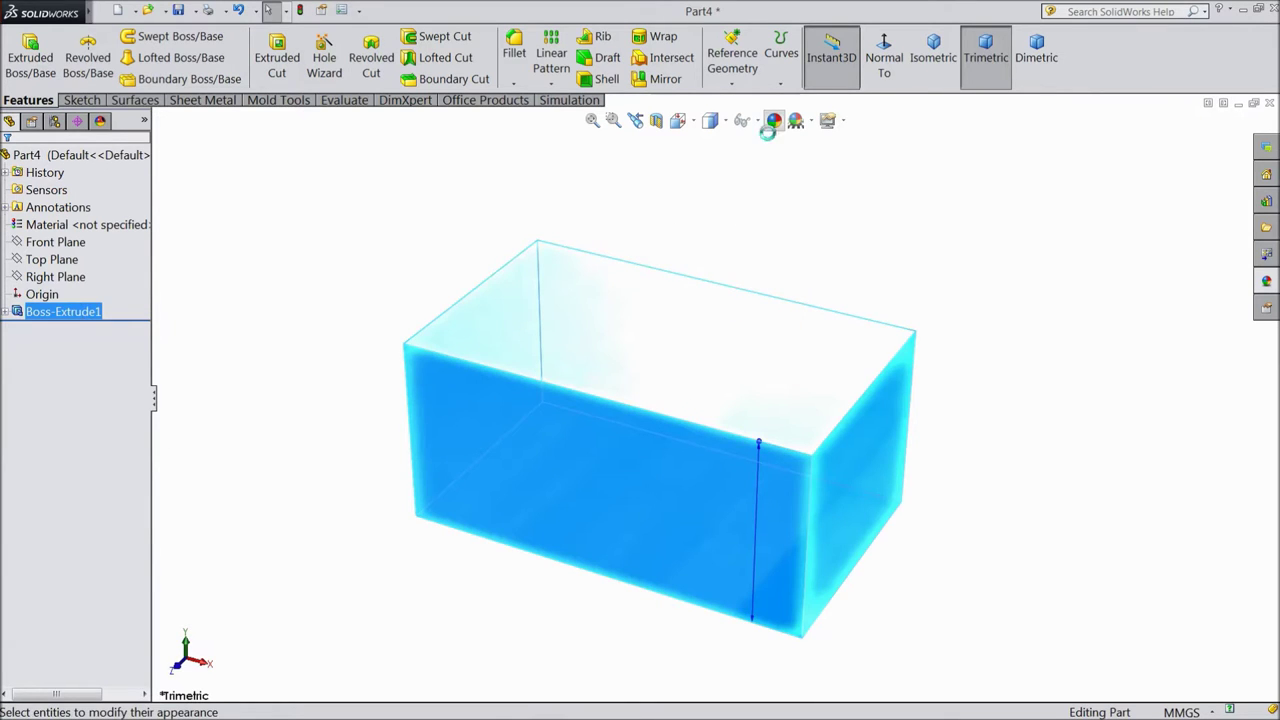
- Give Boss-Extrude1 a light cyan appearance (RGB 128, 255, 255)
{"action": "left_click", "coordinate": [774, 121]}
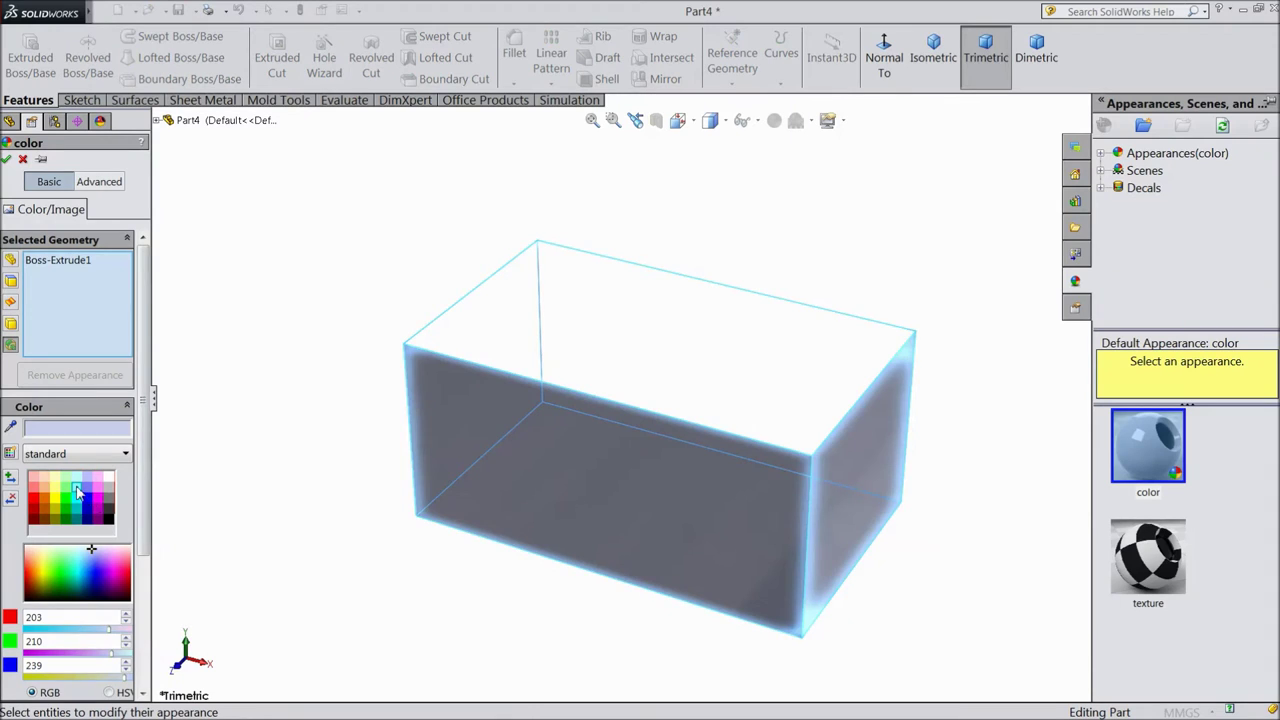
{"action": "left_click", "coordinate": [76, 487]}
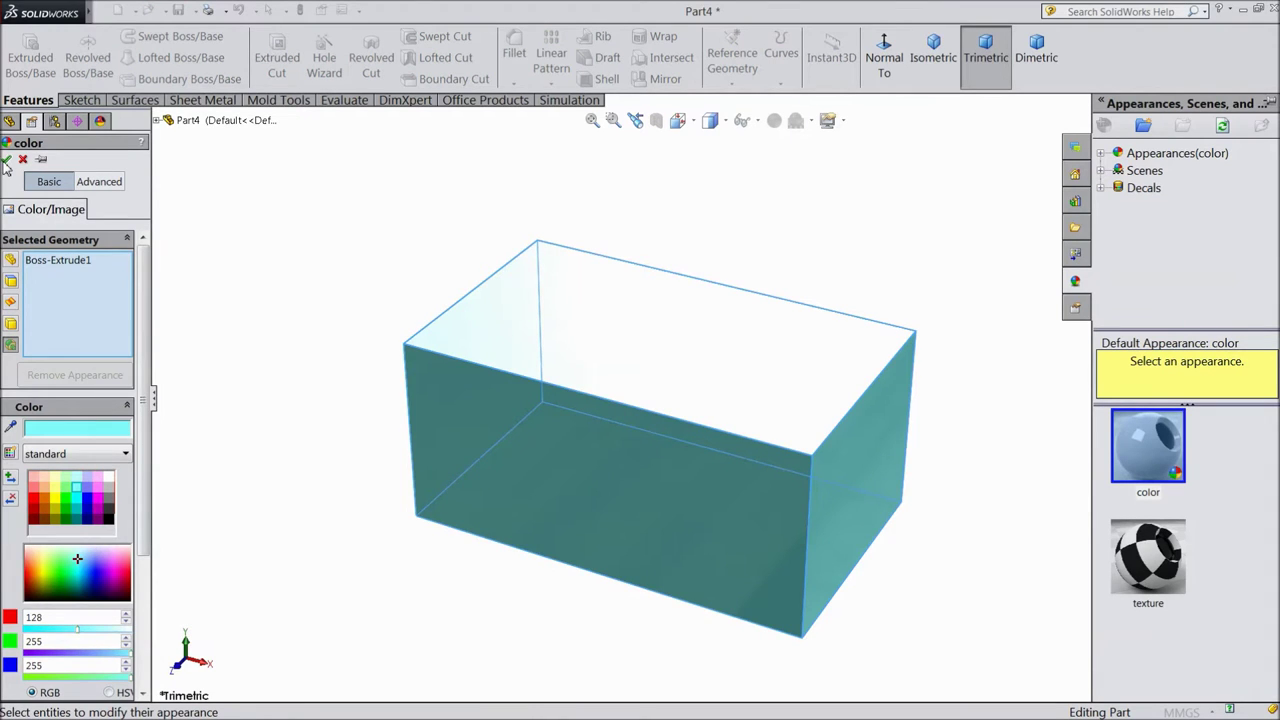
{"action": "left_click", "coordinate": [7, 159]}
{"action": "mouse_move", "coordinate": [391, 366]}
{"action": "middle_mouse_down"}
{"action": "mouse_move", "coordinate": [423, 180]}
{"action": "mouse_move", "coordinate": [388, 387]}
{"action": "mouse_move", "coordinate": [354, 300]}
{"action": "mouse_move", "coordinate": [366, 337]}
{"action": "middle_mouse_up"}
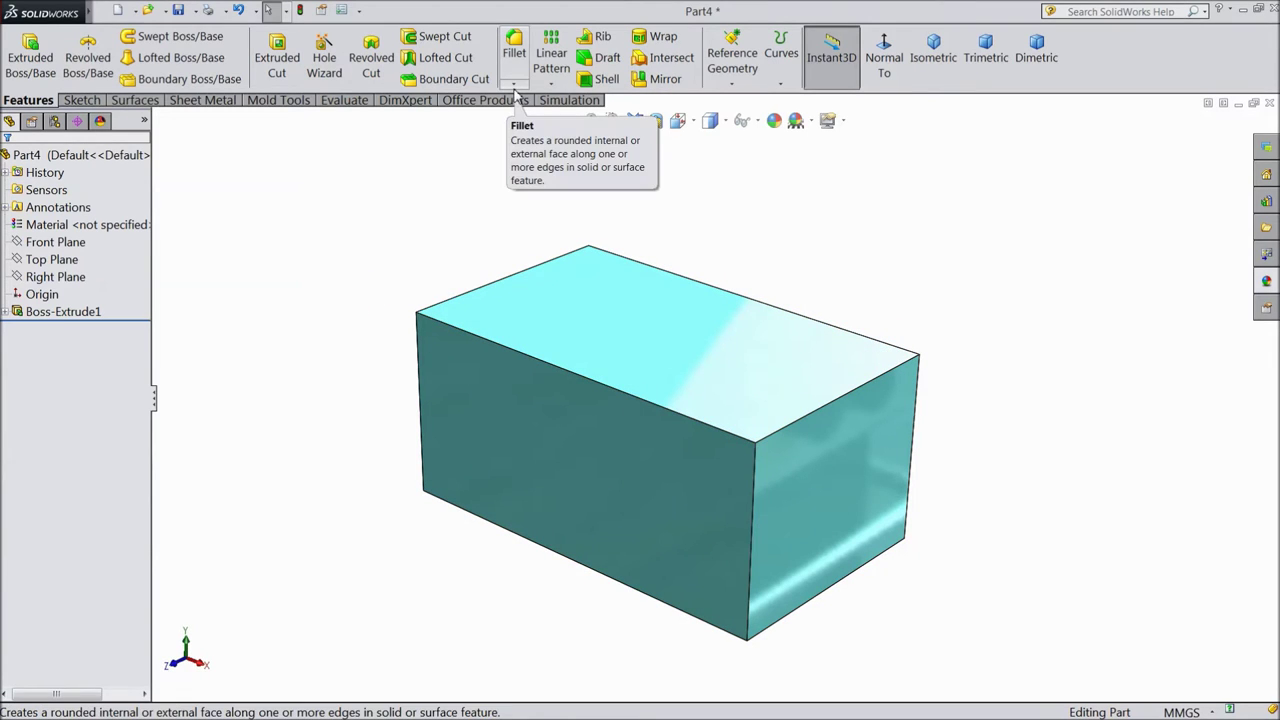
- Start a Chamfer feature from the Fillet dropdown
{"action": "left_click", "coordinate": [513, 88]}
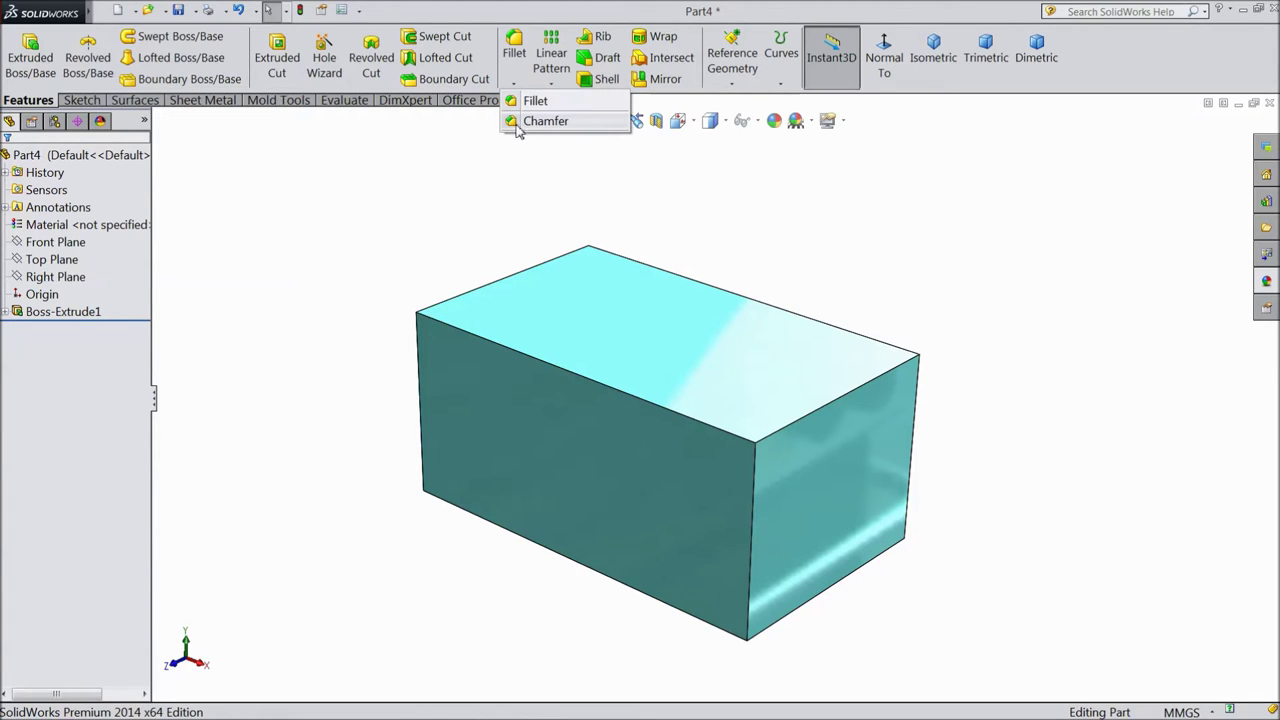
{"action": "left_click", "coordinate": [545, 121]}
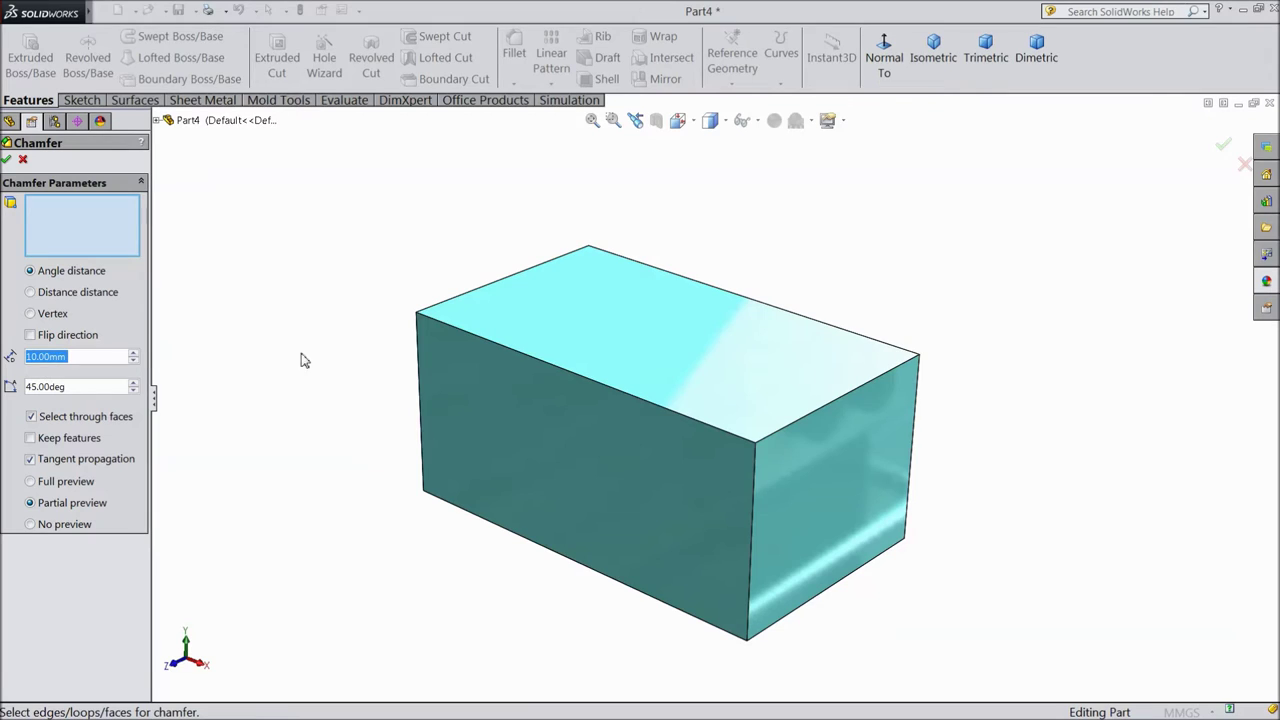
- Chamfer the long front top edge with an angle-distance chamfer of 10 mm and 60°
{"action": "left_click", "coordinate": [71, 387]}
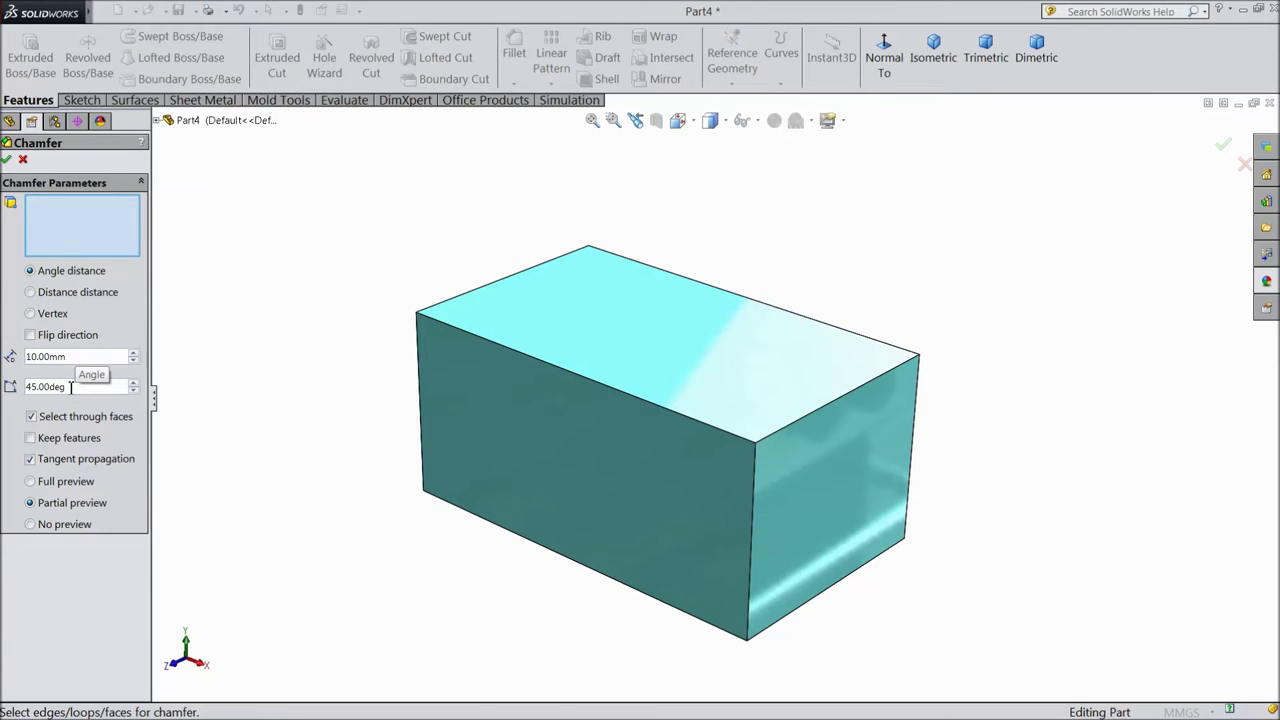
{"action": "double_click", "coordinate": [69, 388]}
{"action": "type", "text": "60"}
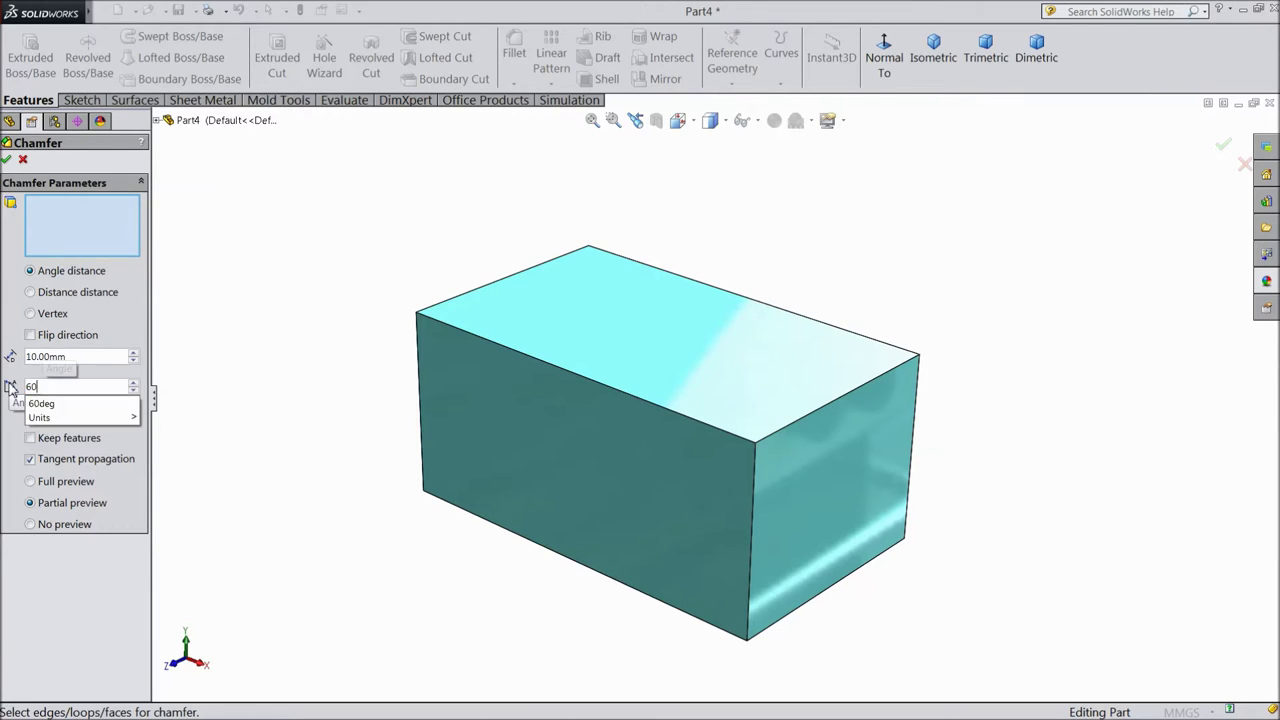
{"action": "key", "text": "Return"}
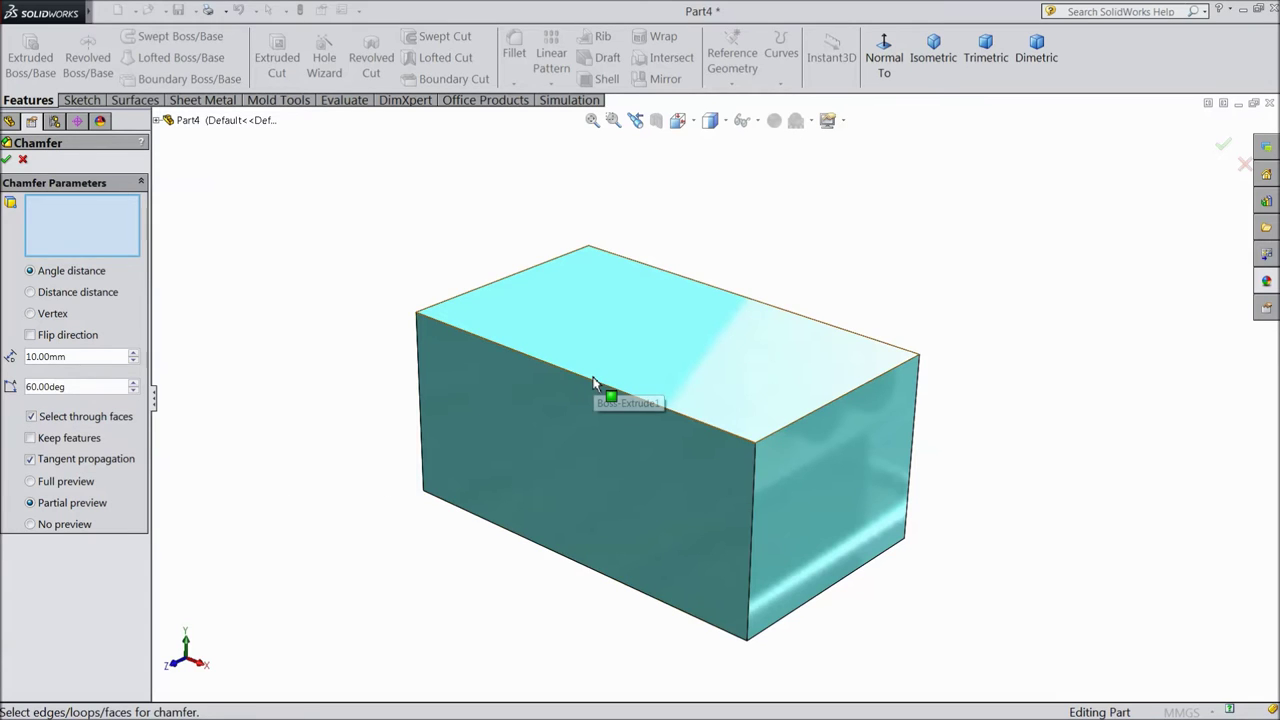
{"action": "left_click", "coordinate": [594, 388]}
{"action": "scroll", "coordinate": [610, 389], "scroll_direction": "down", "scroll_amount": 5}
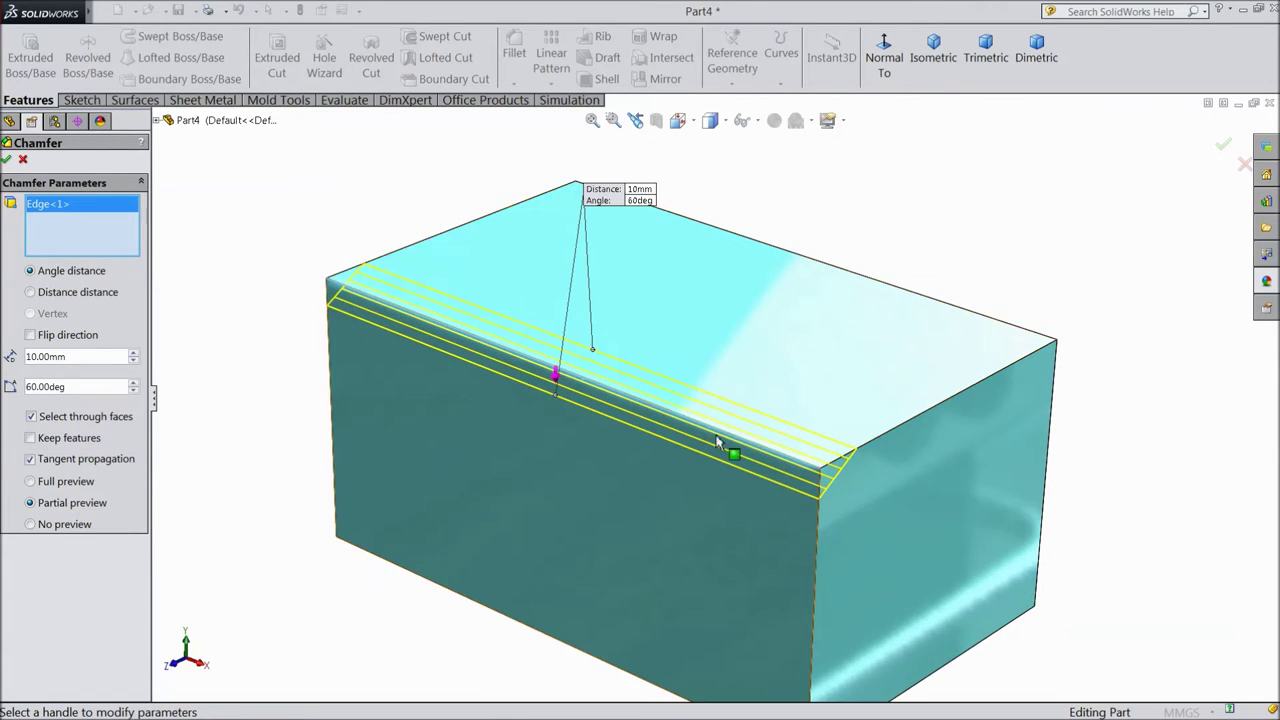
{"action": "middle_click_drag", "start_coordinate": [935, 515], "coordinate": [714, 390]}
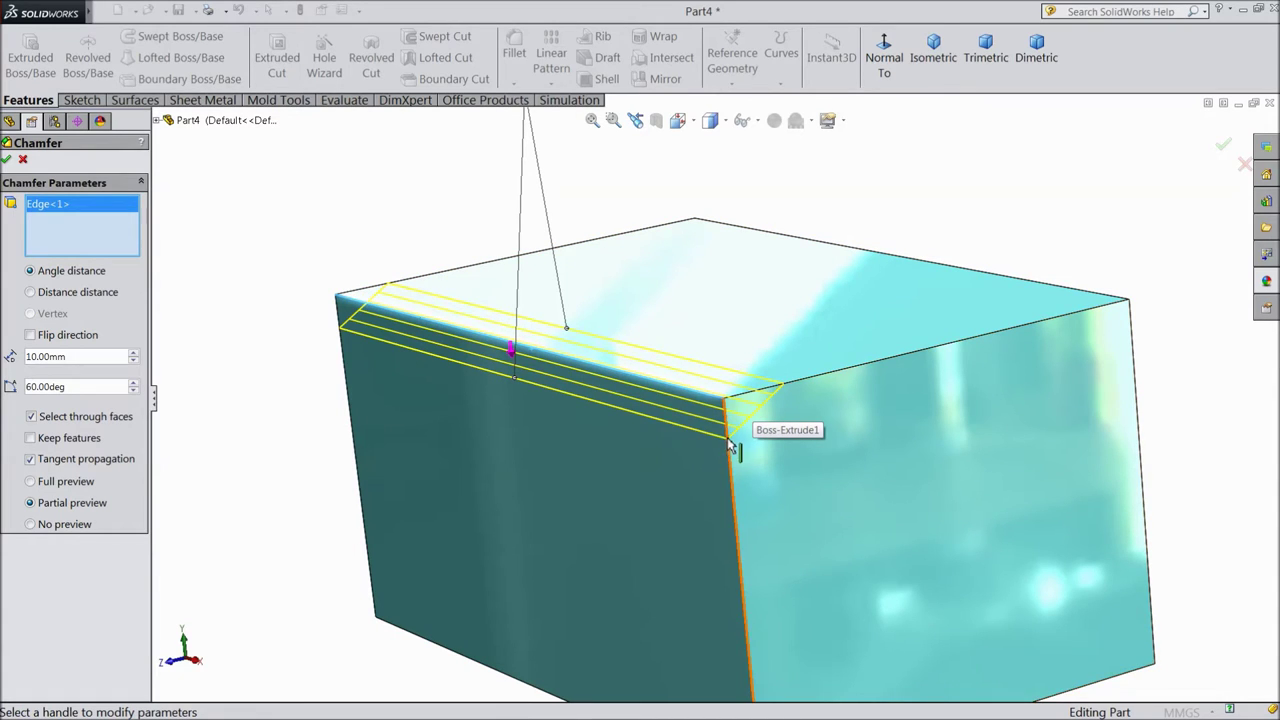
{"action": "left_click", "coordinate": [1224, 146]}
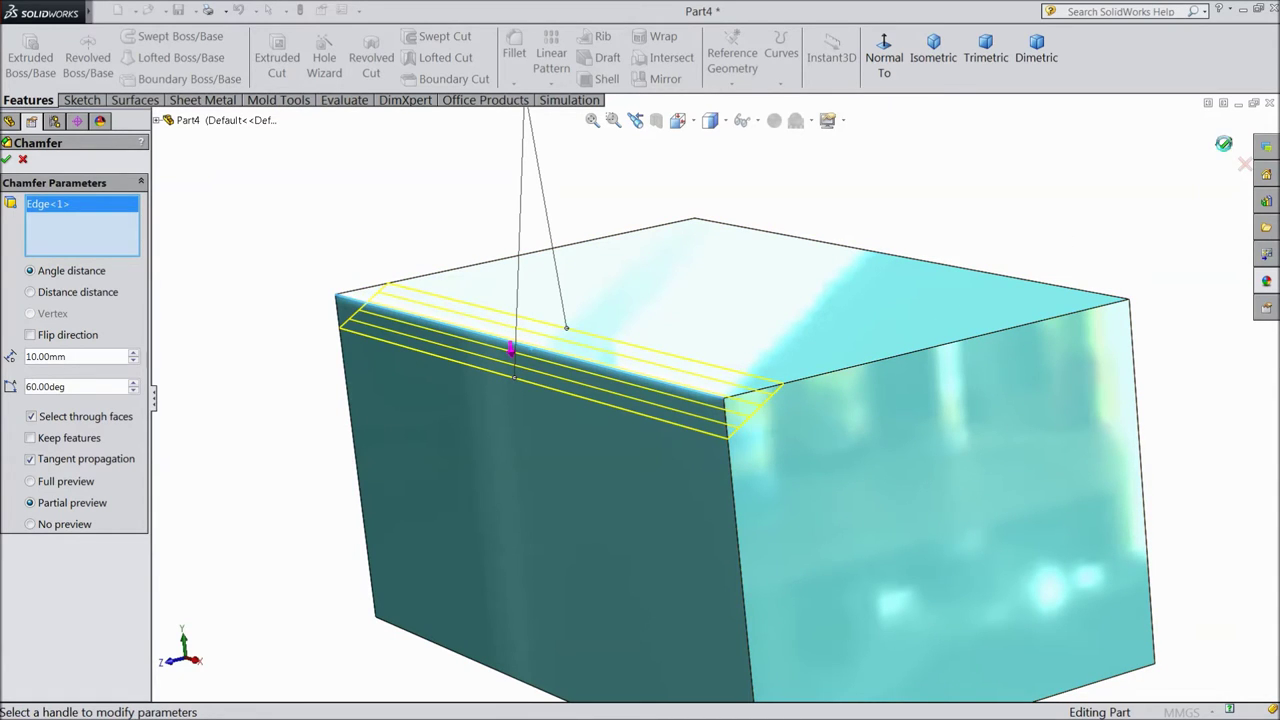
{"action": "mouse_move", "coordinate": [503, 246]}
{"action": "middle_mouse_down"}
{"action": "mouse_move", "coordinate": [529, 234]}
{"action": "mouse_move", "coordinate": [625, 278]}
{"action": "mouse_move", "coordinate": [609, 300]}
{"action": "mouse_move", "coordinate": [509, 260]}
{"action": "middle_mouse_up"}
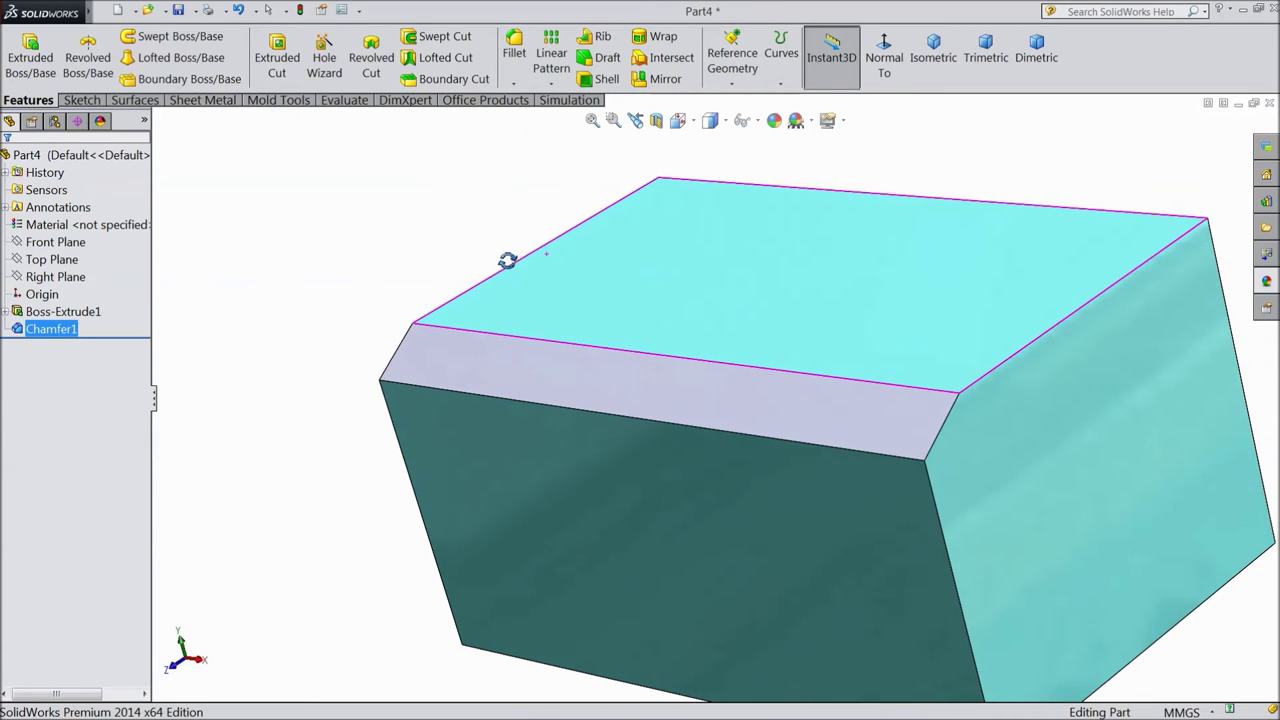
- Edit Chamfer1 and change its angle to 45°, keeping the 10 mm distance
{"action": "left_click", "coordinate": [19, 333]}
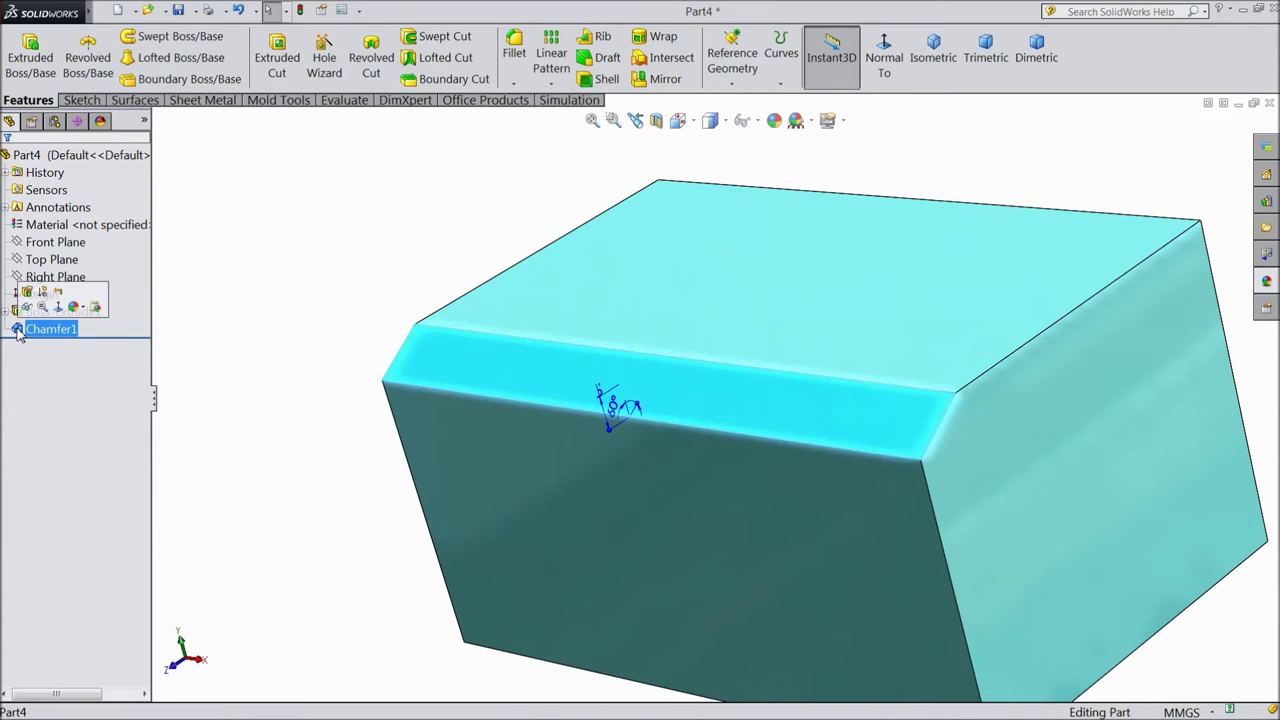
{"action": "left_click", "coordinate": [28, 296]}
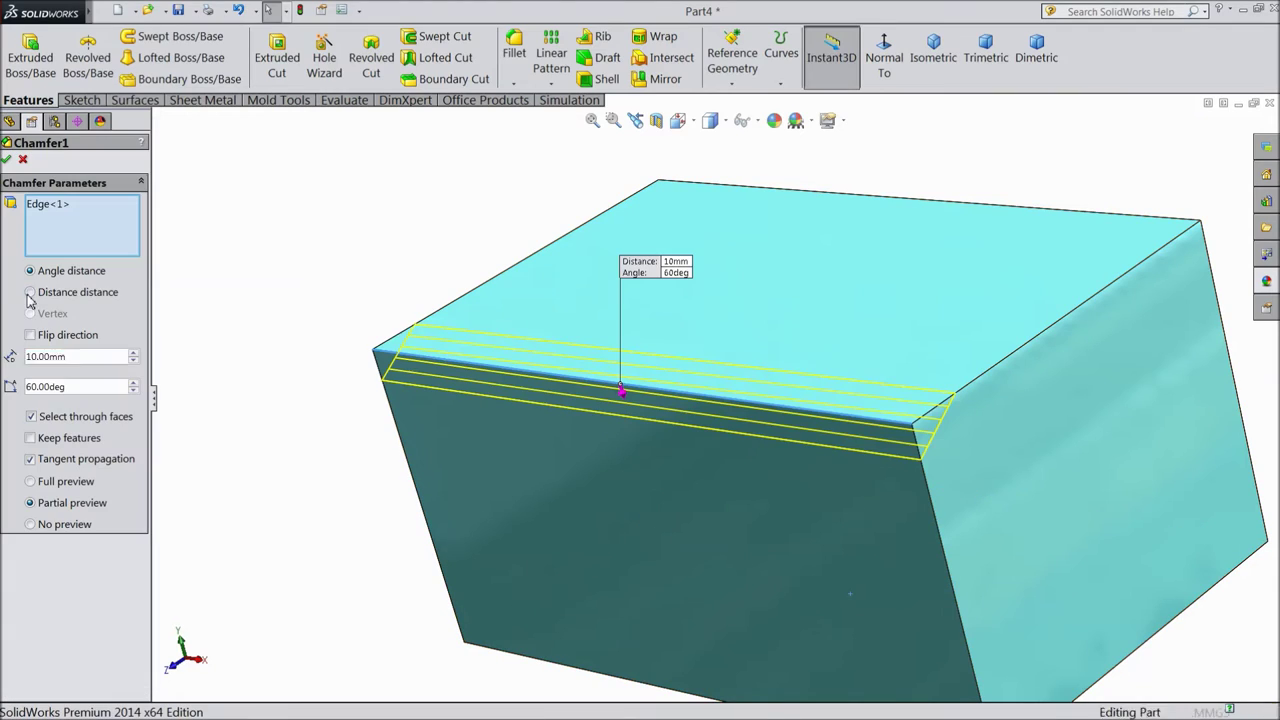
{"action": "left_click", "coordinate": [71, 388]}
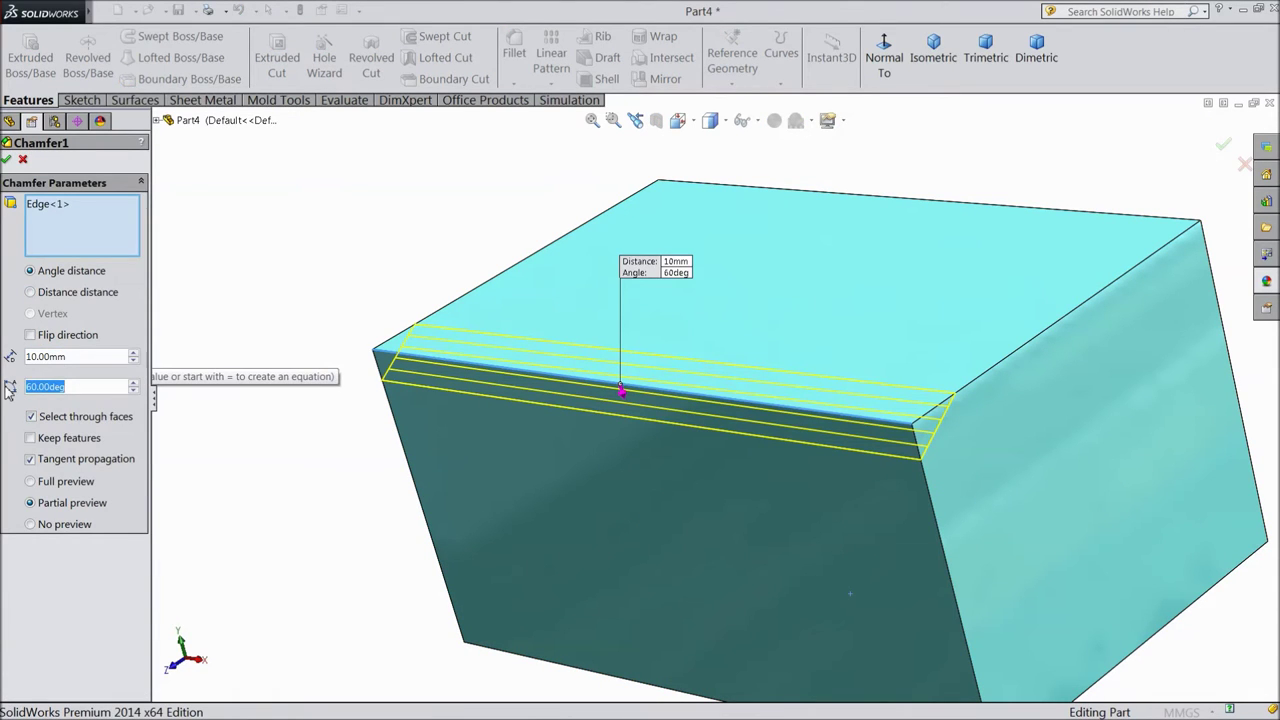
{"action": "type", "text": "45"}
{"action": "key", "text": "Return"}
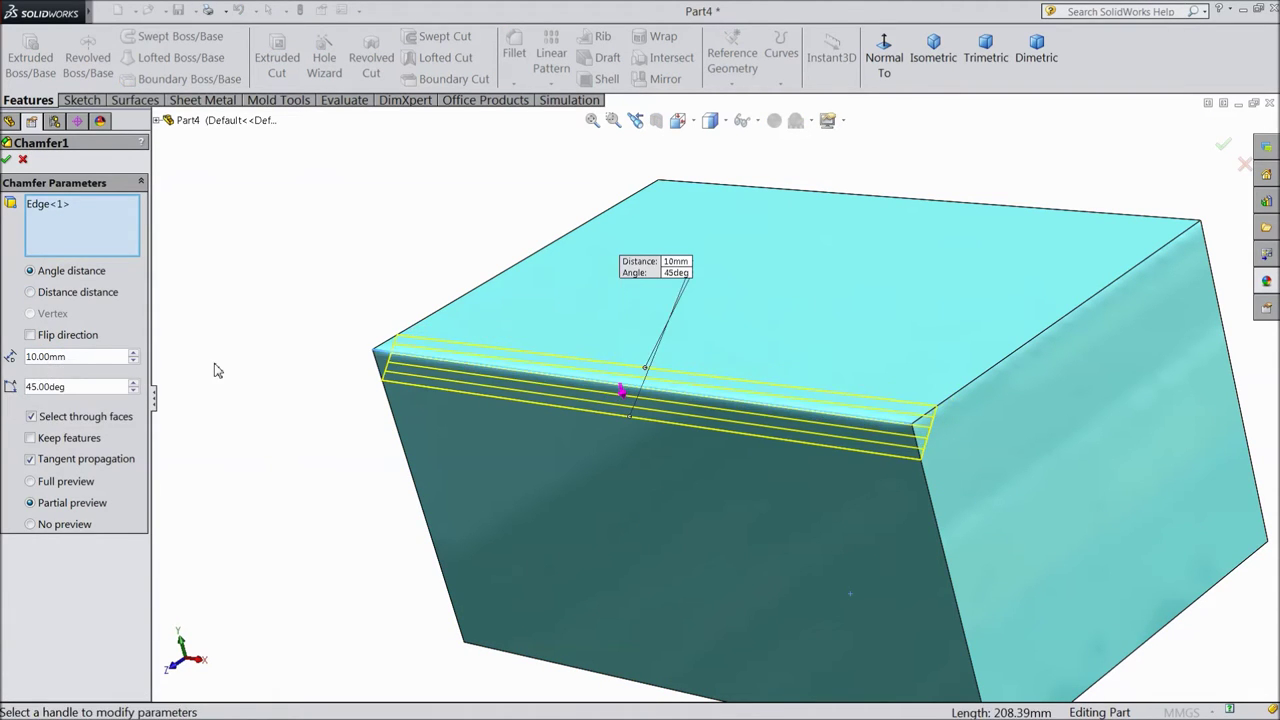
{"action": "scroll", "coordinate": [919, 432], "scroll_direction": "down", "scroll_amount": 3}
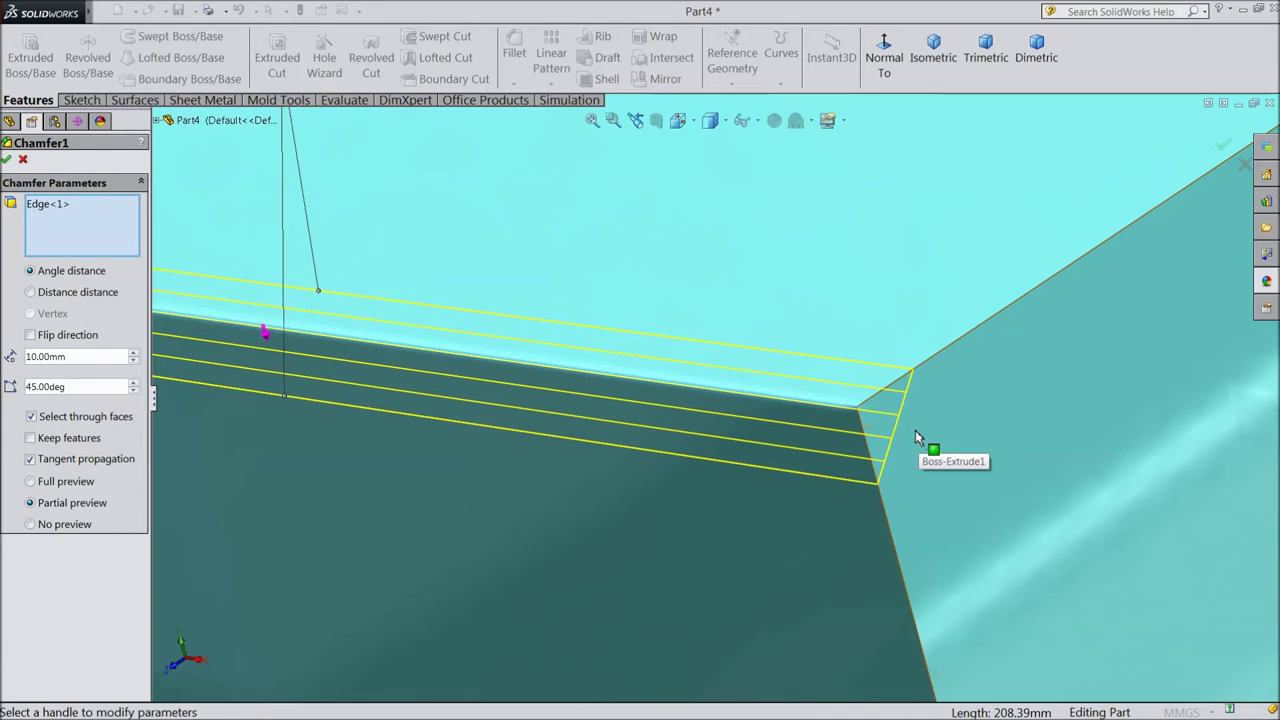
{"action": "scroll", "coordinate": [913, 429], "scroll_direction": "up", "scroll_amount": 1}
{"action": "scroll", "coordinate": [913, 429], "scroll_direction": "up", "scroll_amount": 2}
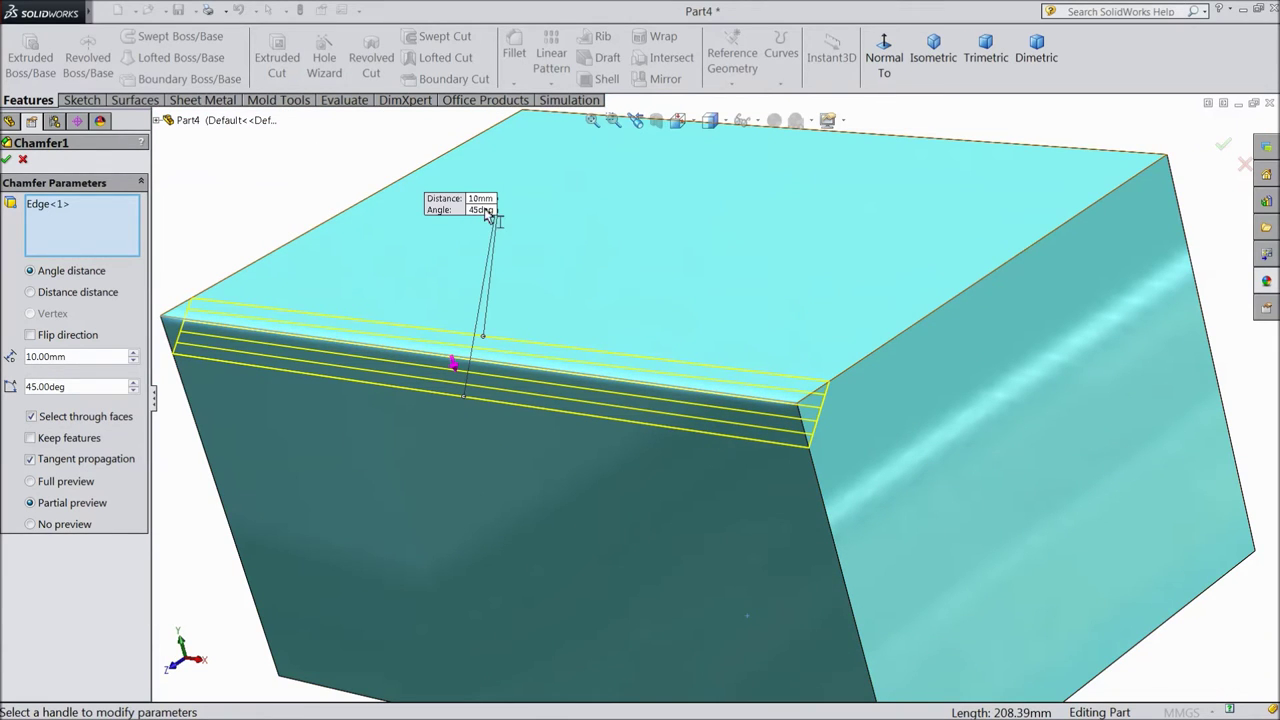
{"action": "left_click", "coordinate": [8, 160]}
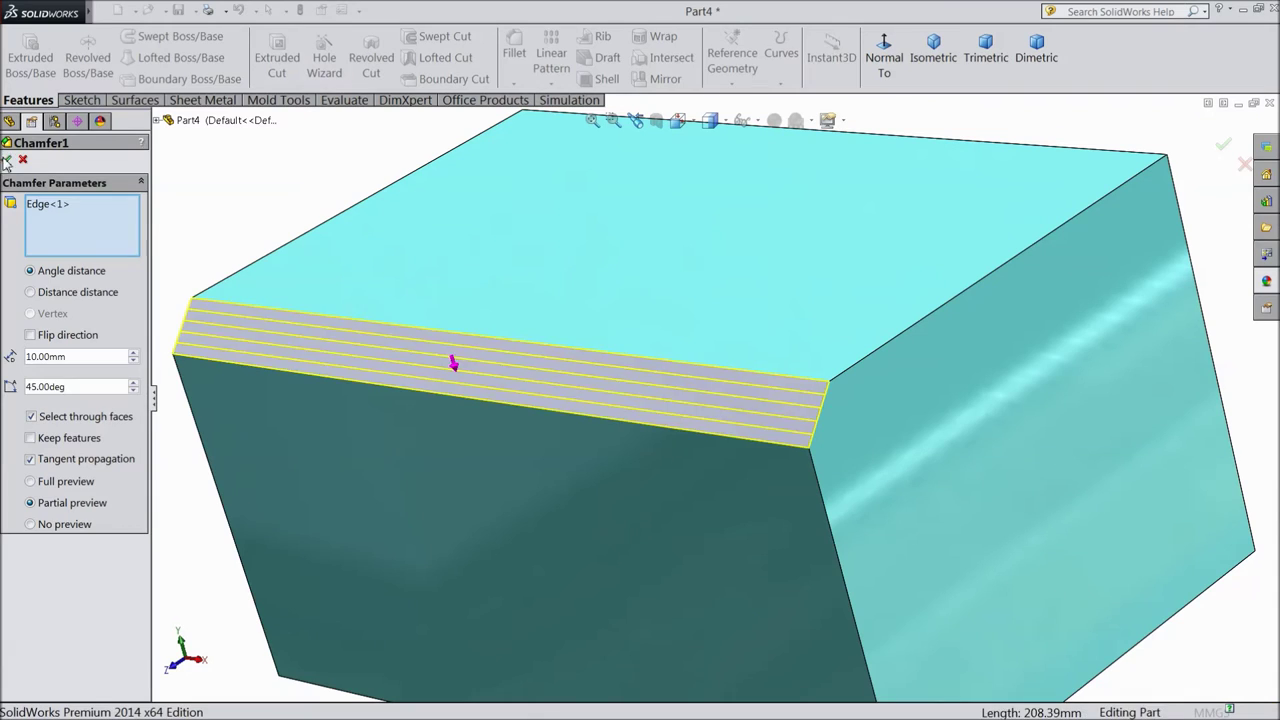
{"action": "scroll", "coordinate": [600, 425], "scroll_direction": "up", "scroll_amount": 3}
{"action": "mouse_move", "coordinate": [573, 268]}
{"action": "middle_mouse_down"}
{"action": "mouse_move", "coordinate": [466, 223]}
{"action": "mouse_move", "coordinate": [531, 260]}
{"action": "middle_mouse_up"}
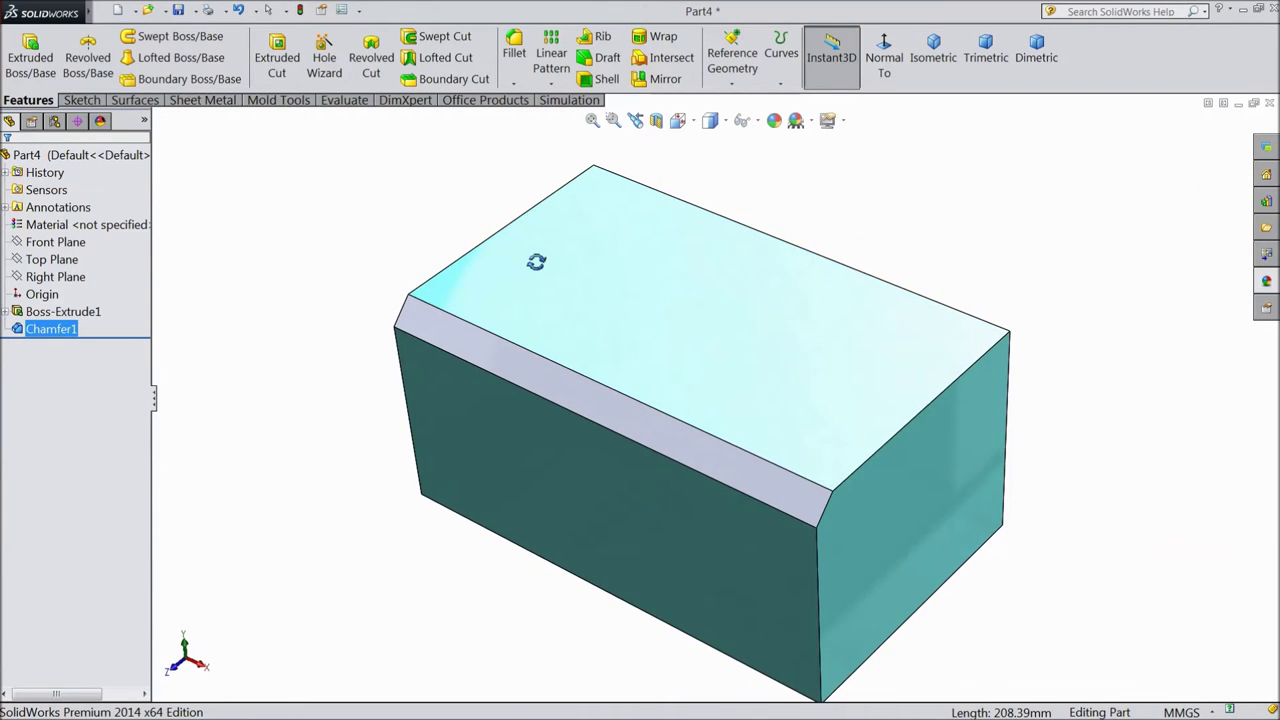
{"action": "left_click", "coordinate": [513, 84]}
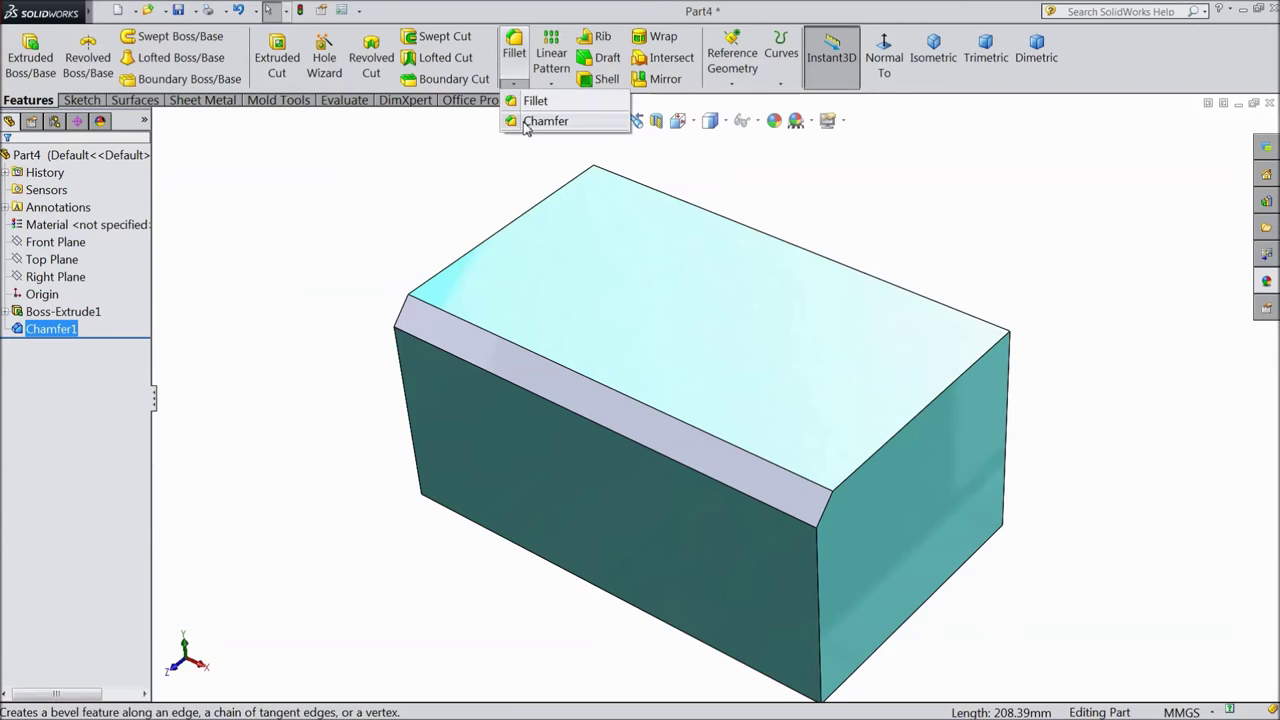
- Create a new chamfer in Distance distance mode with the second distance at 20 mm
{"action": "left_click", "coordinate": [545, 121]}
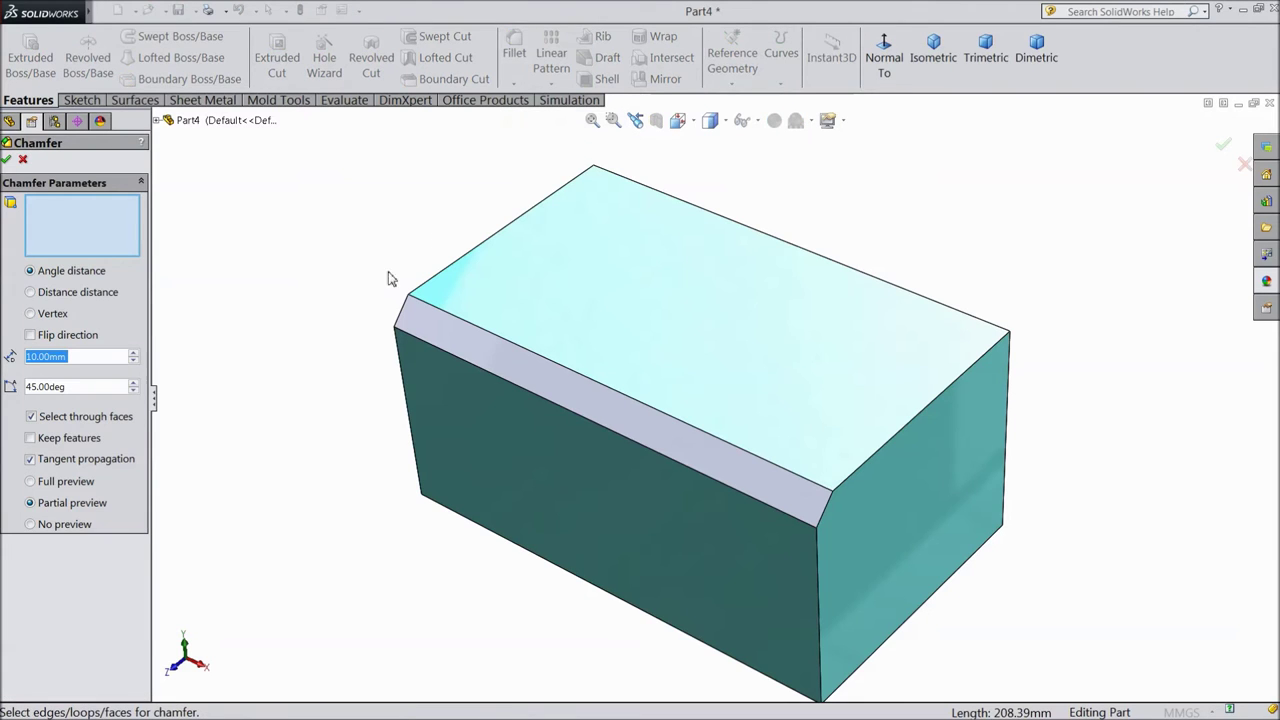
{"action": "left_click", "coordinate": [30, 292]}
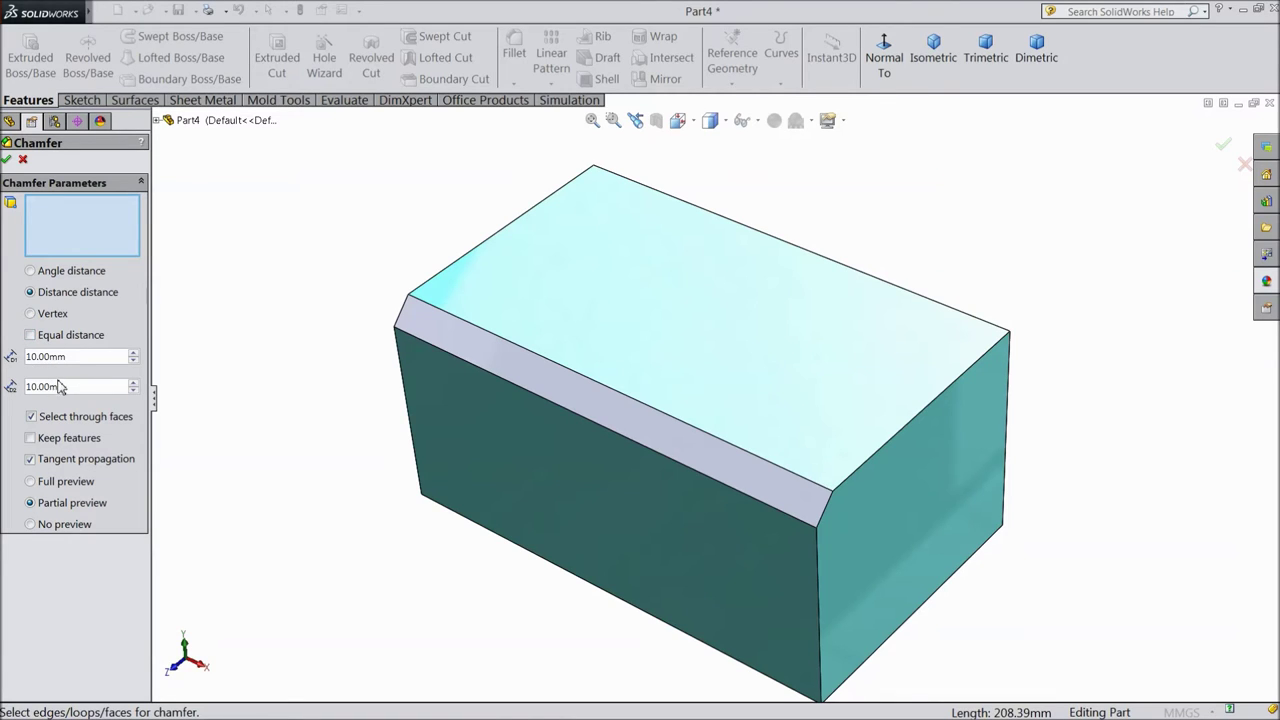
{"action": "left_click", "coordinate": [131, 382]}
{"action": "key", "text": "f"}
{"action": "middle_click_drag", "start_coordinate": [908, 394], "coordinate": [653, 563]}
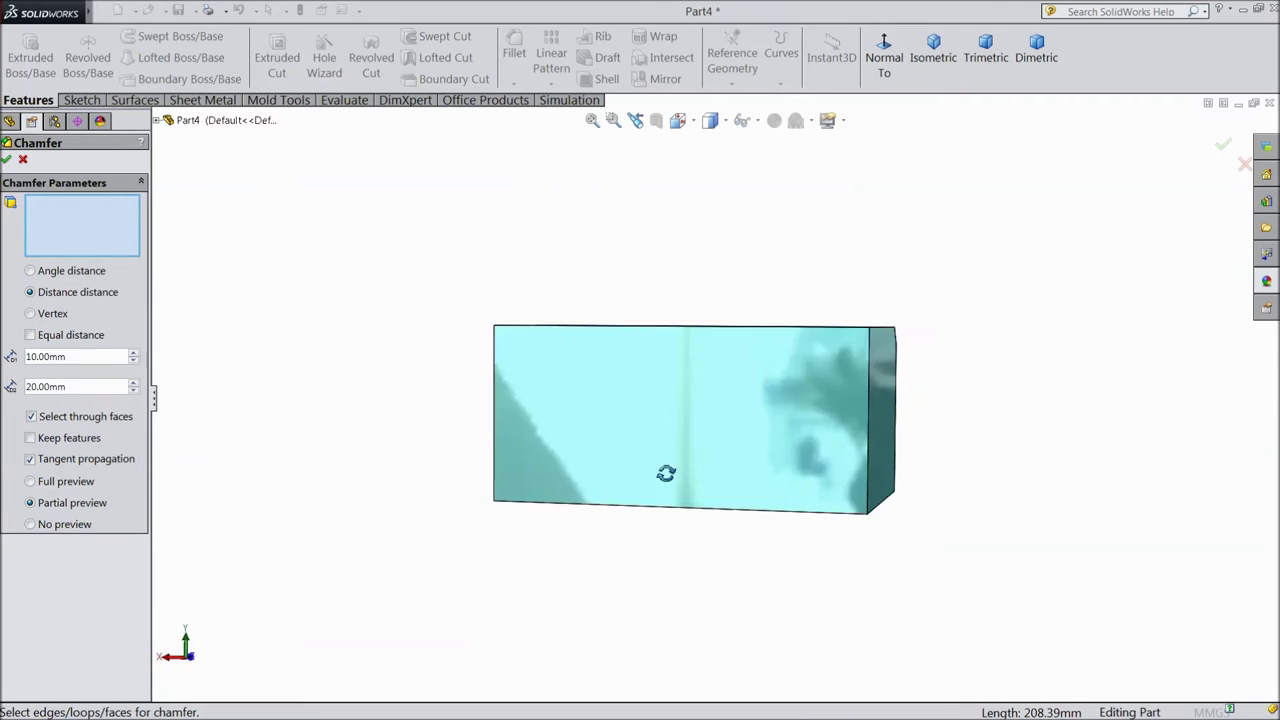
{"action": "scroll", "coordinate": [657, 428], "scroll_direction": "down", "scroll_amount": 3}
{"action": "scroll", "coordinate": [647, 382], "scroll_direction": "down", "scroll_amount": 2}
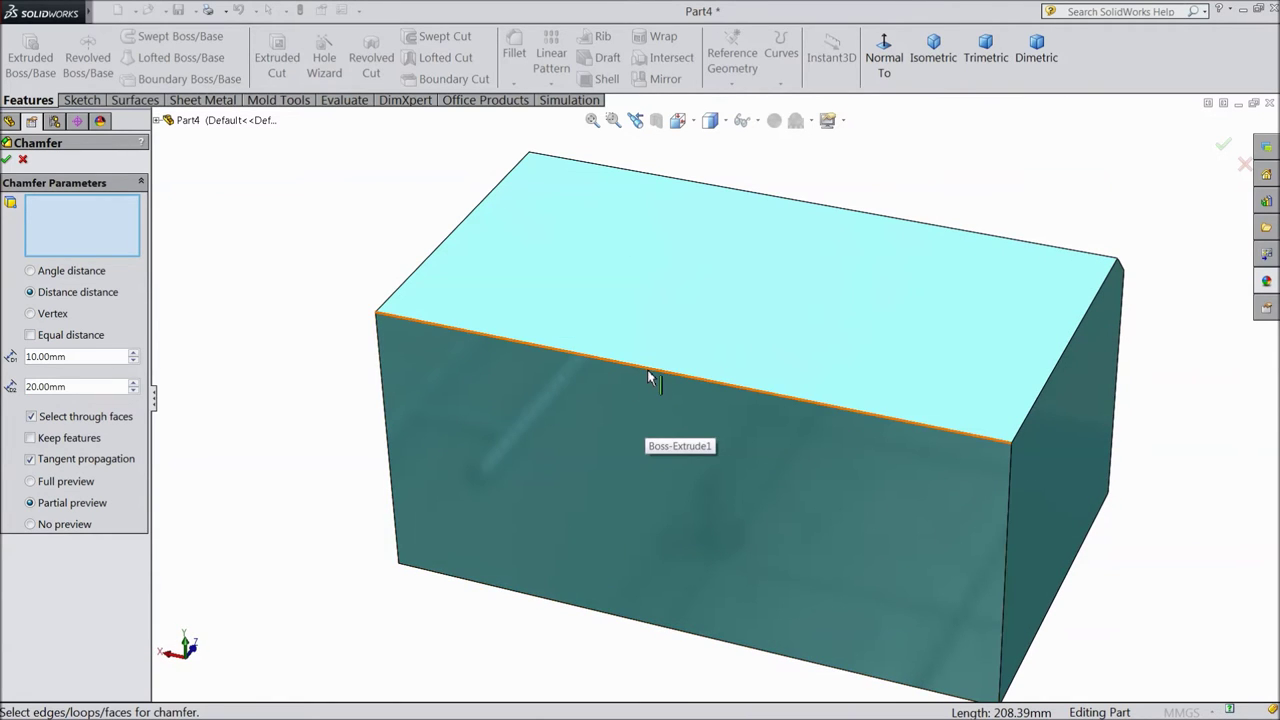
- Select the opposite long top edge and apply the 10 mm by 20 mm Chamfer2
{"action": "left_click", "coordinate": [647, 369]}
{"action": "middle_click_drag", "start_coordinate": [1018, 499], "coordinate": [980, 471]}
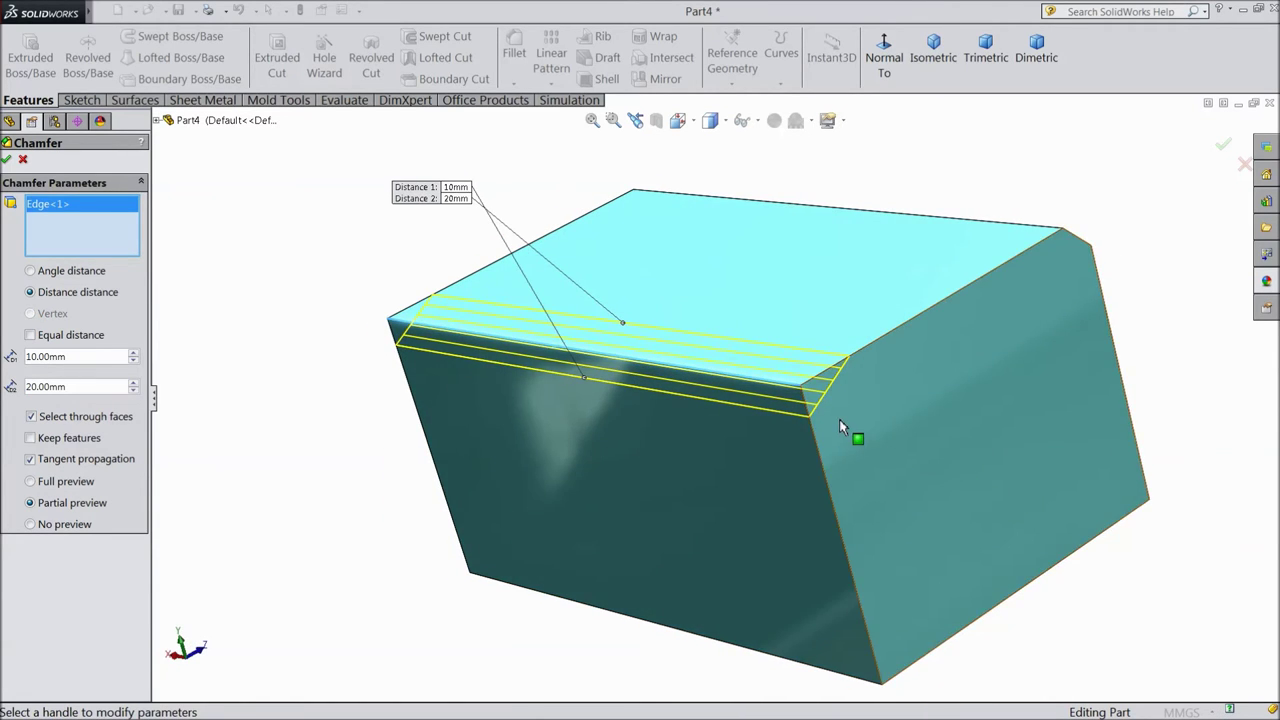
{"action": "scroll", "coordinate": [841, 421], "scroll_direction": "down", "scroll_amount": 3}
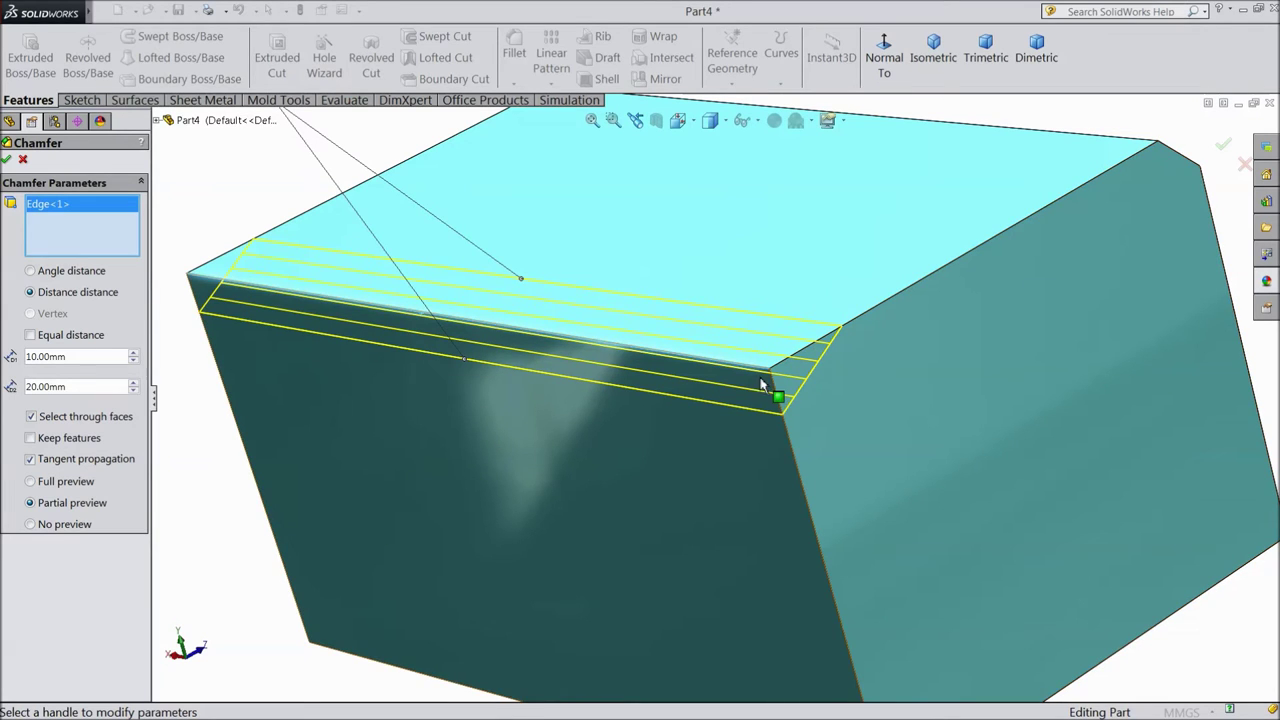
{"action": "scroll", "coordinate": [845, 451], "scroll_direction": "up", "scroll_amount": 3}
{"action": "mouse_move", "coordinate": [845, 451]}
{"action": "middle_mouse_down"}
{"action": "mouse_move", "coordinate": [841, 424]}
{"action": "mouse_move", "coordinate": [750, 410]}
{"action": "middle_mouse_up"}
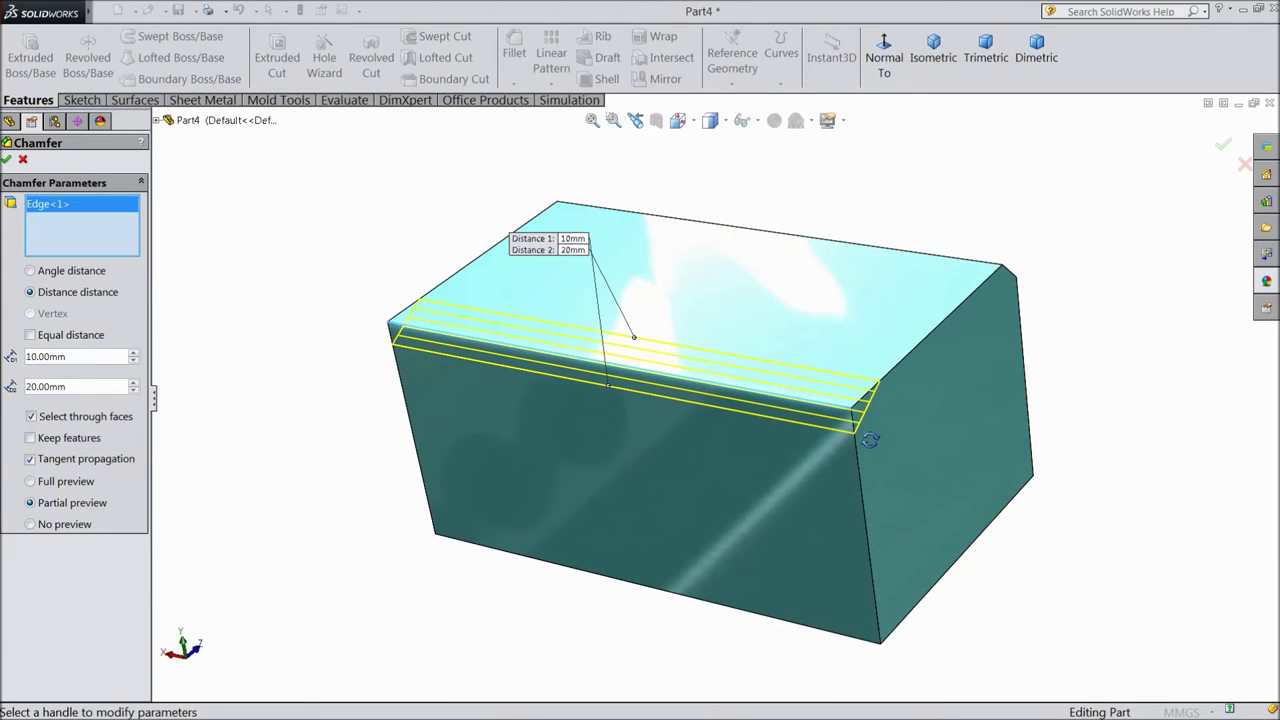
{"action": "scroll", "coordinate": [750, 410], "scroll_direction": "down", "scroll_amount": 1}
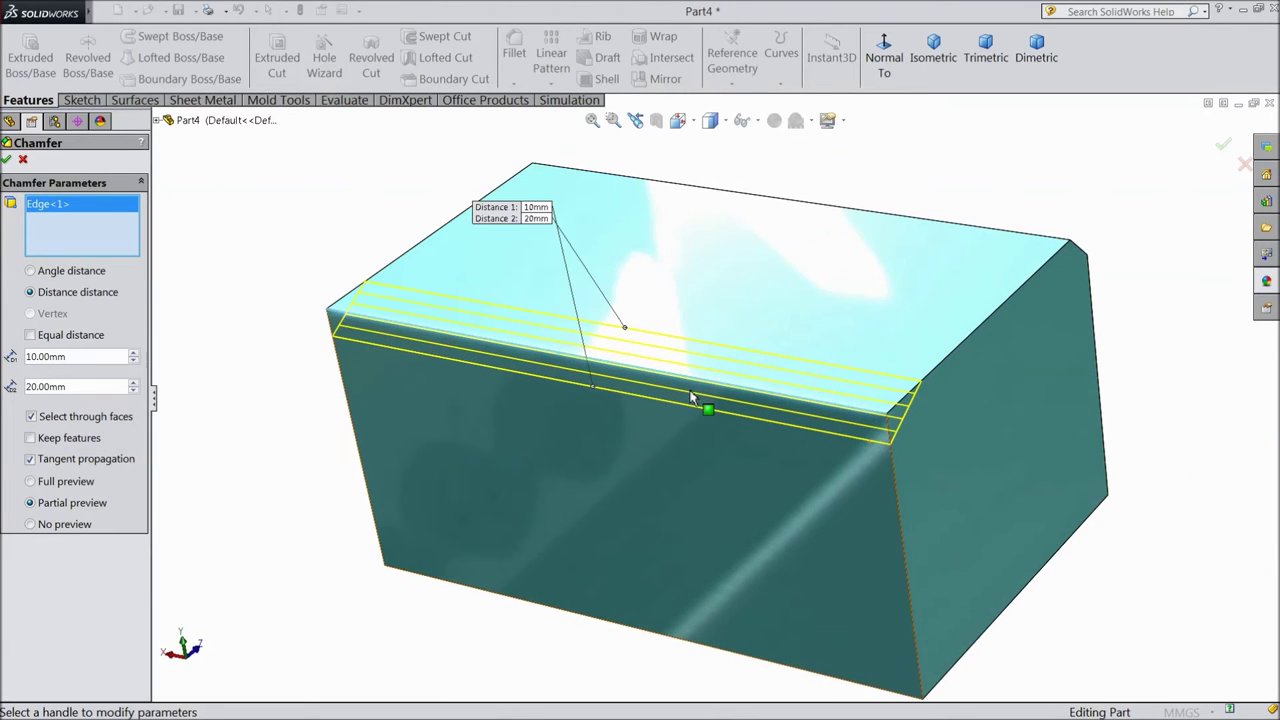
{"action": "left_click", "coordinate": [7, 163]}
{"action": "mouse_move", "coordinate": [400, 330]}
{"action": "middle_mouse_down"}
{"action": "mouse_move", "coordinate": [265, 326]}
{"action": "mouse_move", "coordinate": [312, 353]}
{"action": "middle_mouse_up"}
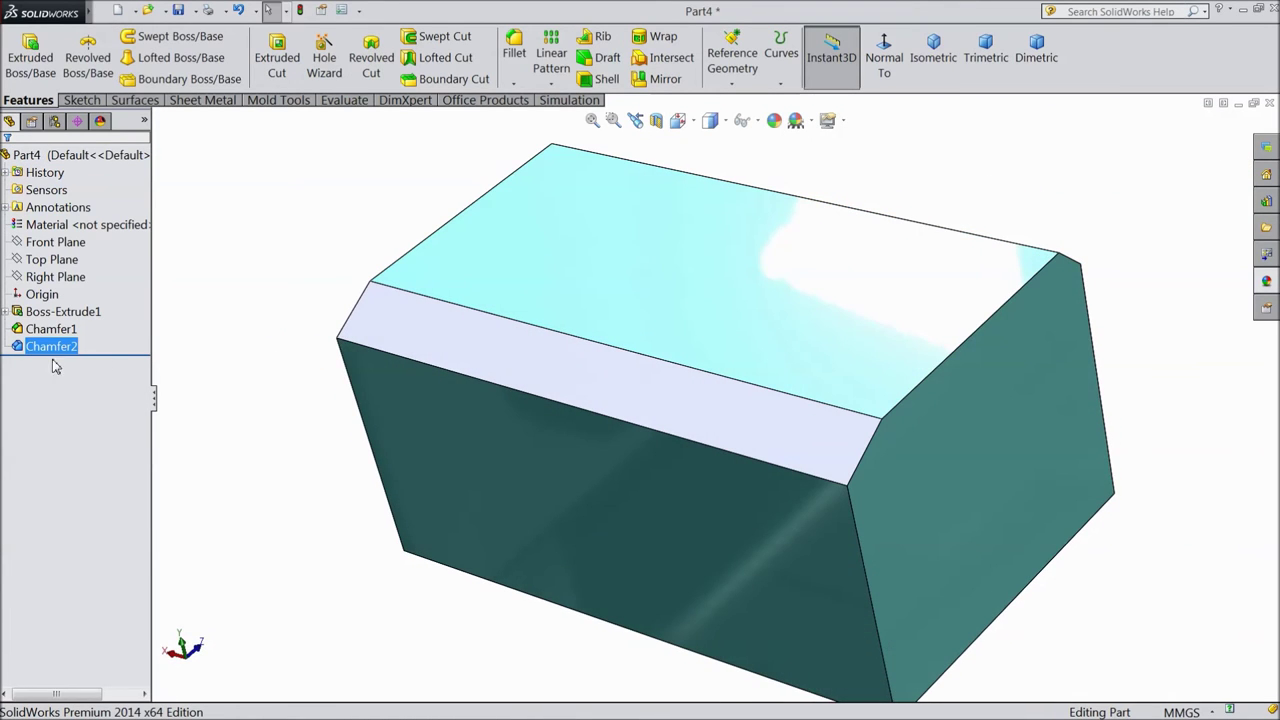
{"action": "left_click", "coordinate": [18, 349]}
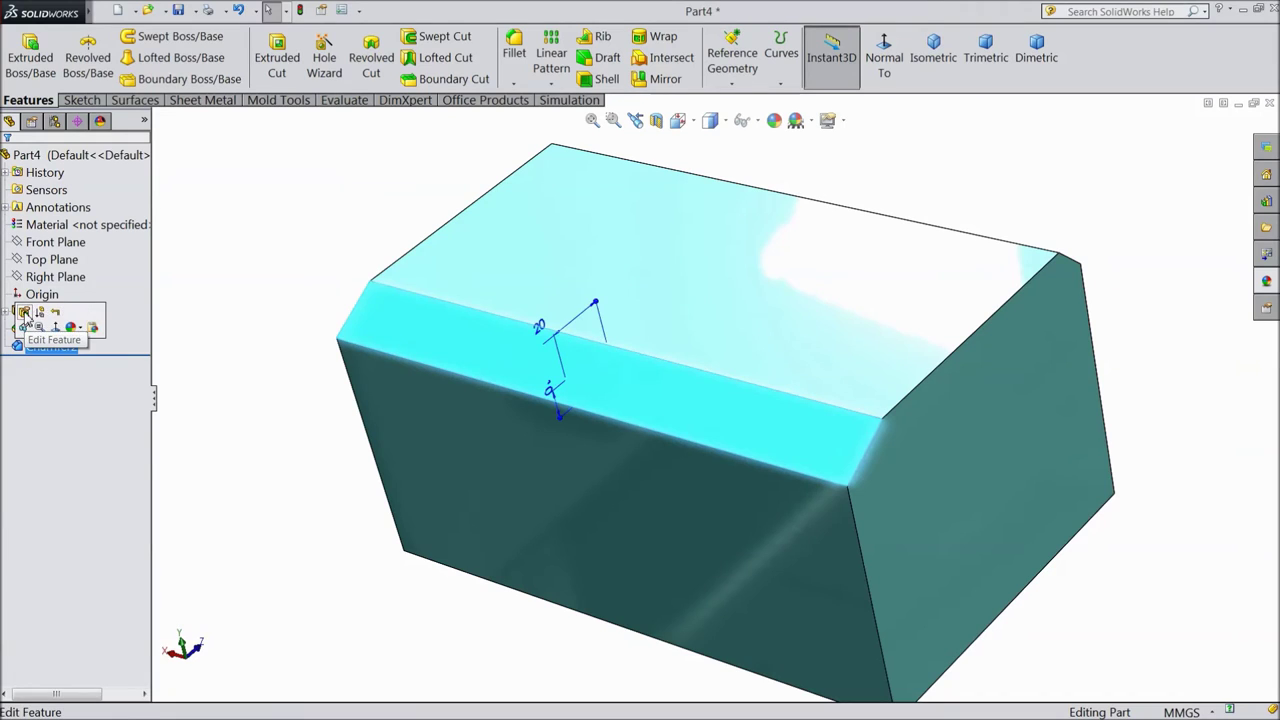
- Edit Chamfer2 into an equal-distance chamfer of 20 mm
{"action": "left_click", "coordinate": [24, 313]}
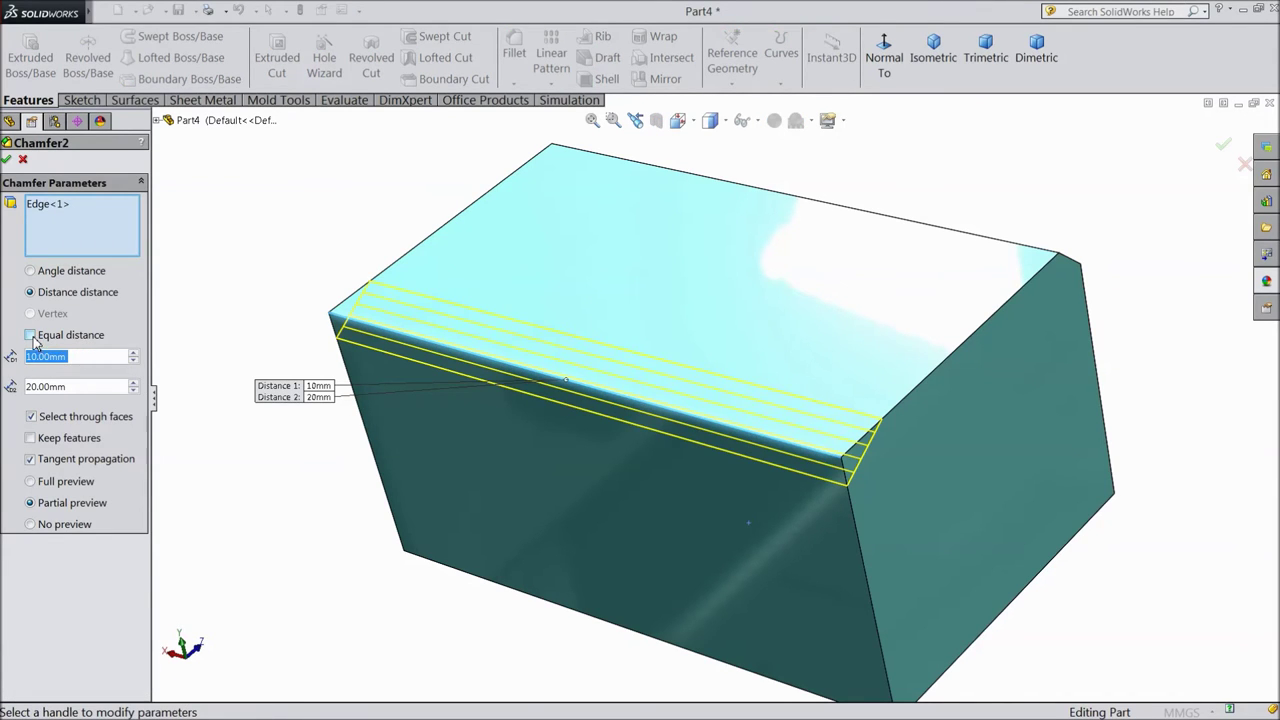
{"action": "left_click", "coordinate": [31, 336]}
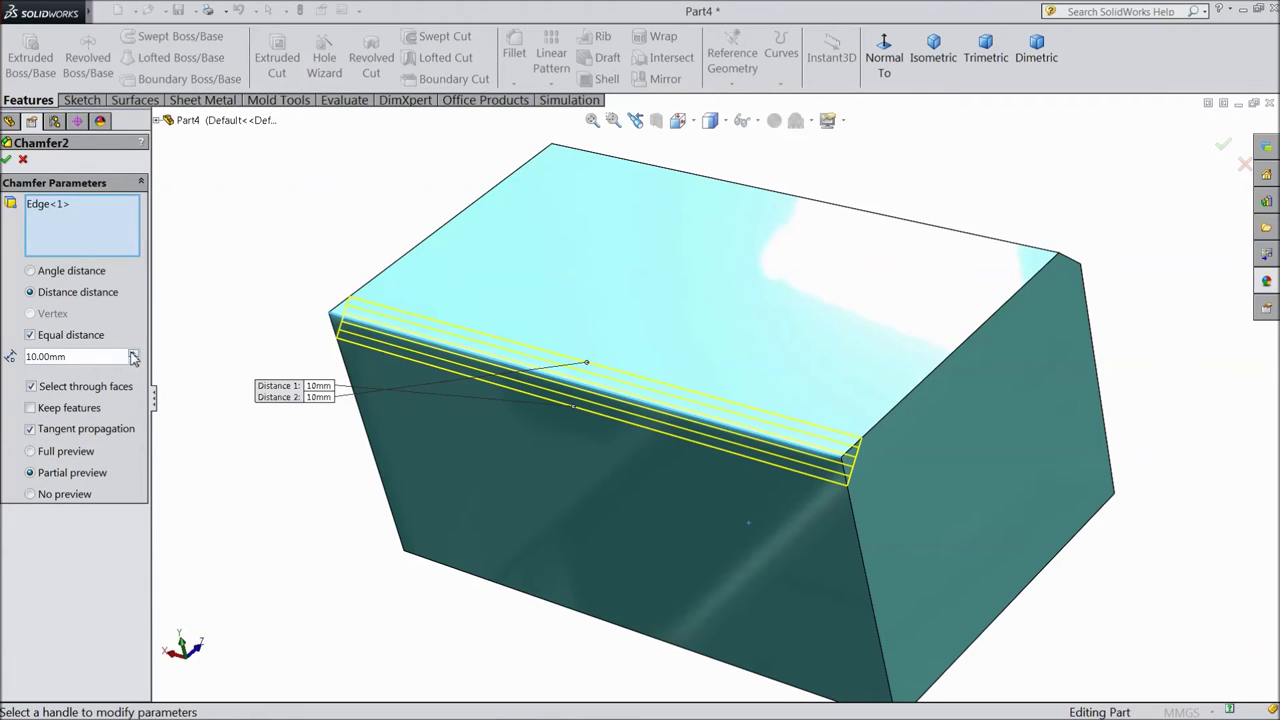
{"action": "left_click", "coordinate": [133, 355]}
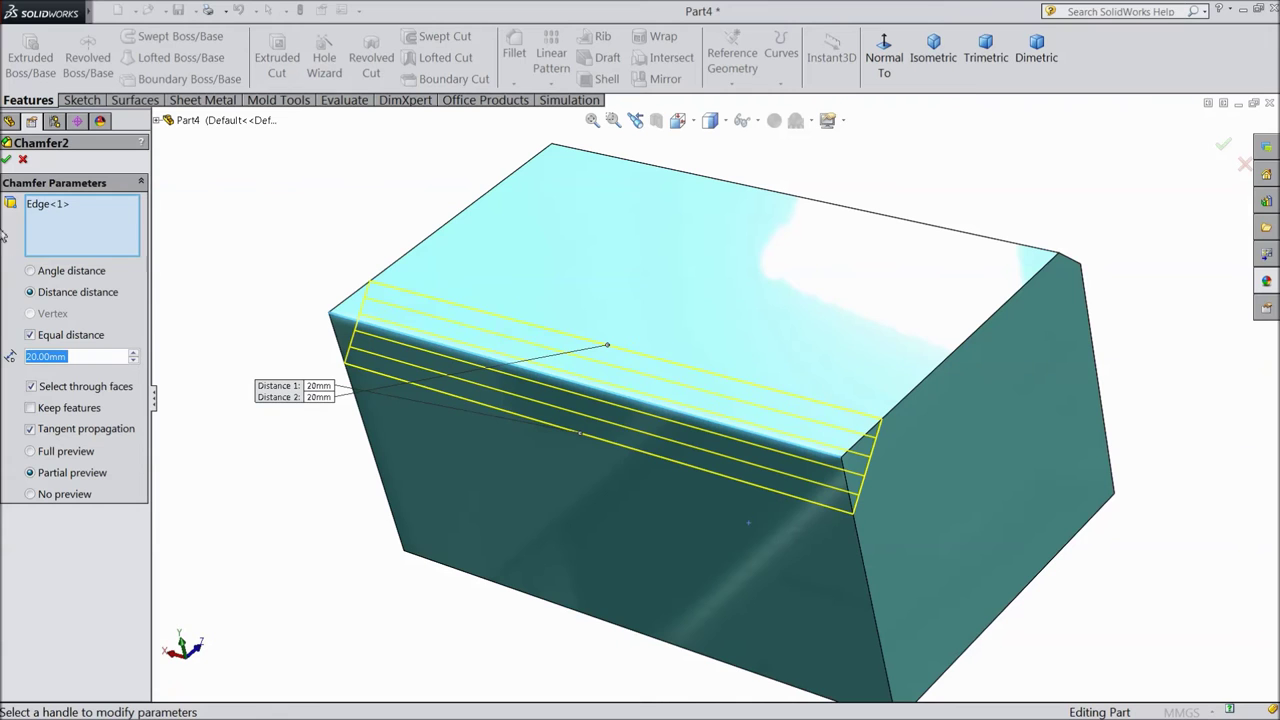
{"action": "left_click", "coordinate": [7, 160]}
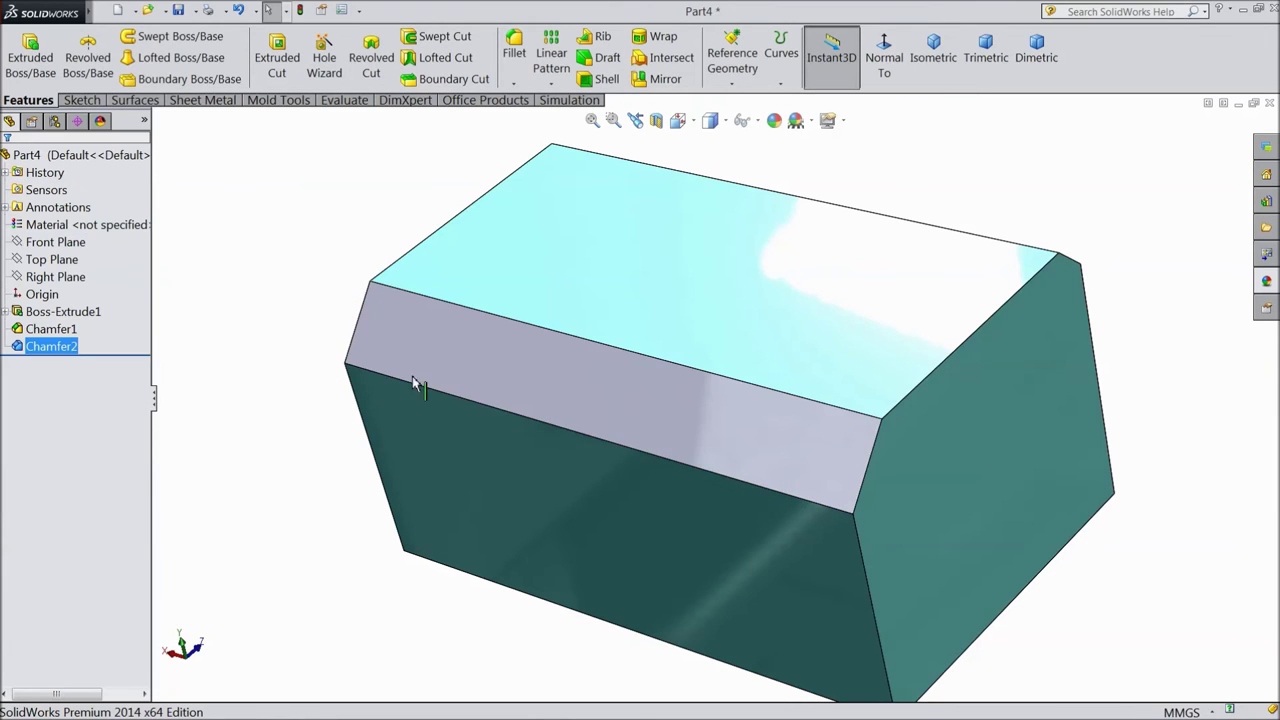
{"action": "mouse_move", "coordinate": [808, 428]}
{"action": "middle_mouse_down"}
{"action": "mouse_move", "coordinate": [755, 393]}
{"action": "mouse_move", "coordinate": [755, 410]}
{"action": "mouse_move", "coordinate": [780, 420]}
{"action": "mouse_move", "coordinate": [830, 385]}
{"action": "mouse_move", "coordinate": [831, 323]}
{"action": "mouse_move", "coordinate": [823, 429]}
{"action": "mouse_move", "coordinate": [843, 449]}
{"action": "middle_mouse_up"}
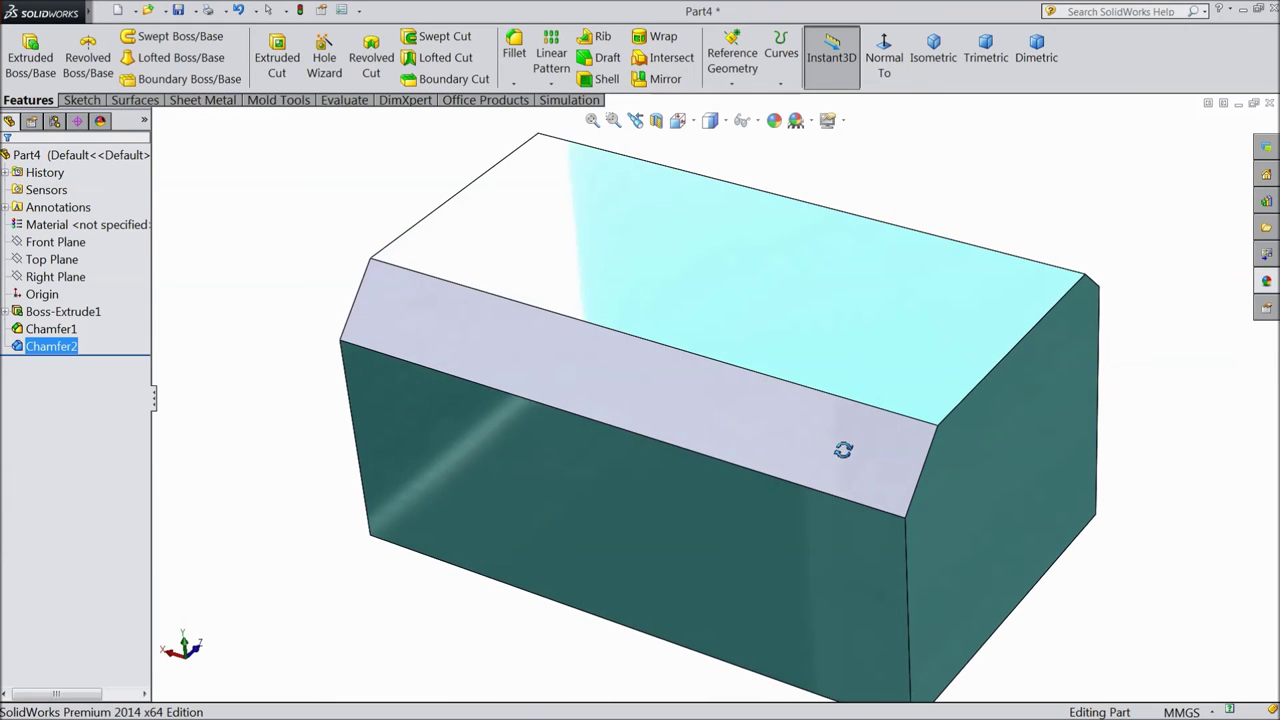
- Preview a vertex chamfer on the block's top corner with unequal 10, 20 and 30 mm distances
{"action": "left_click", "coordinate": [514, 83]}
{"action": "left_click", "coordinate": [529, 123]}
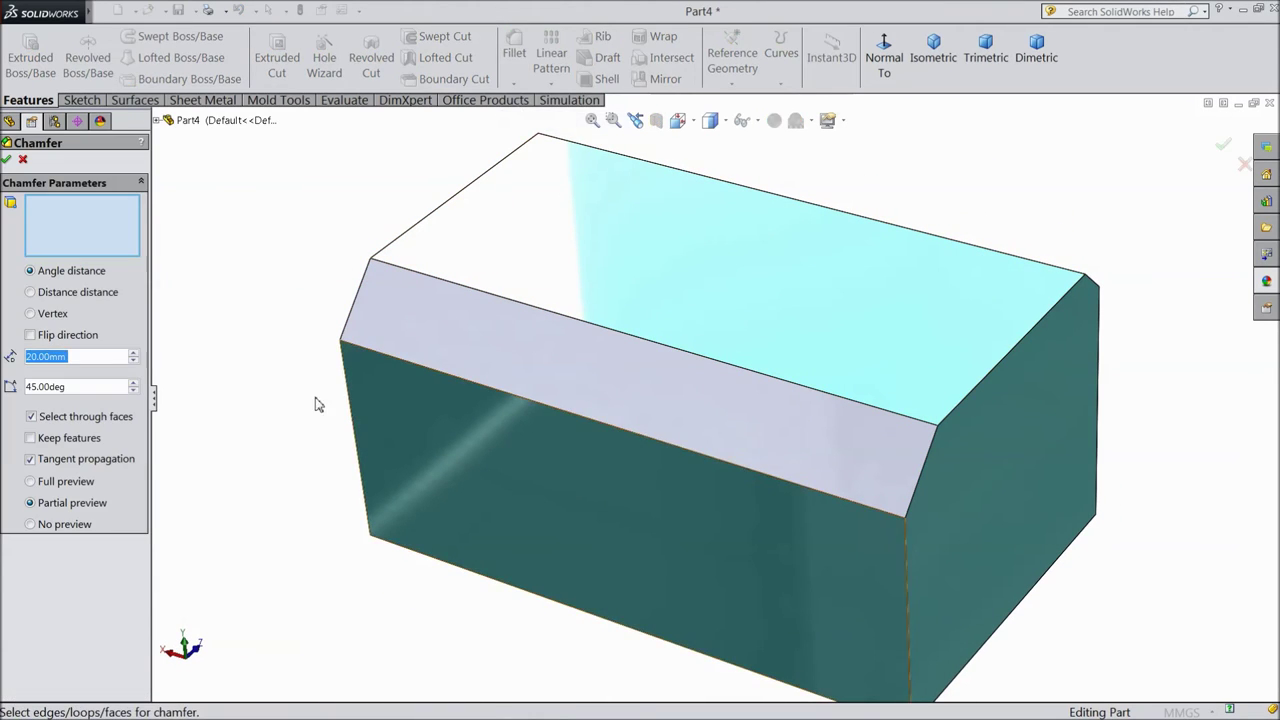
{"action": "left_click", "coordinate": [31, 313]}
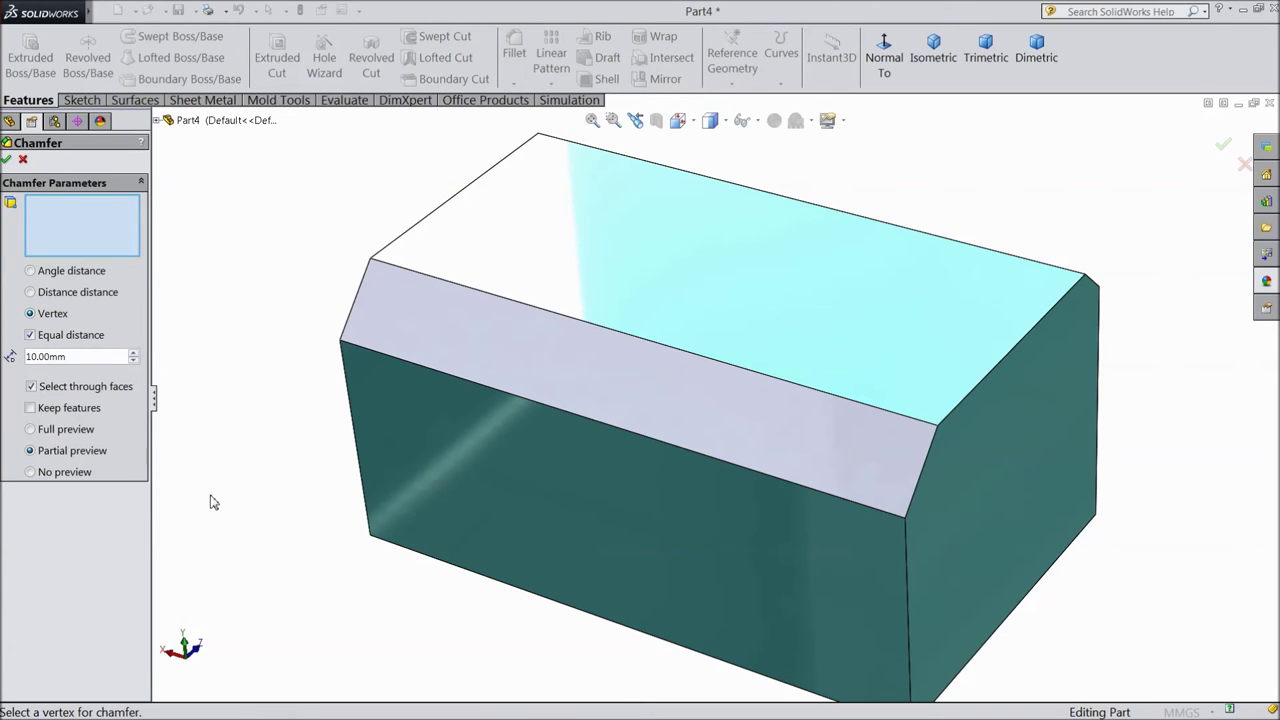
{"action": "scroll", "coordinate": [214, 503], "scroll_direction": "up", "scroll_amount": 3}
{"action": "scroll", "coordinate": [371, 580], "scroll_direction": "up", "scroll_amount": 2}
{"action": "middle_click_drag", "start_coordinate": [371, 580], "coordinate": [300, 314]}
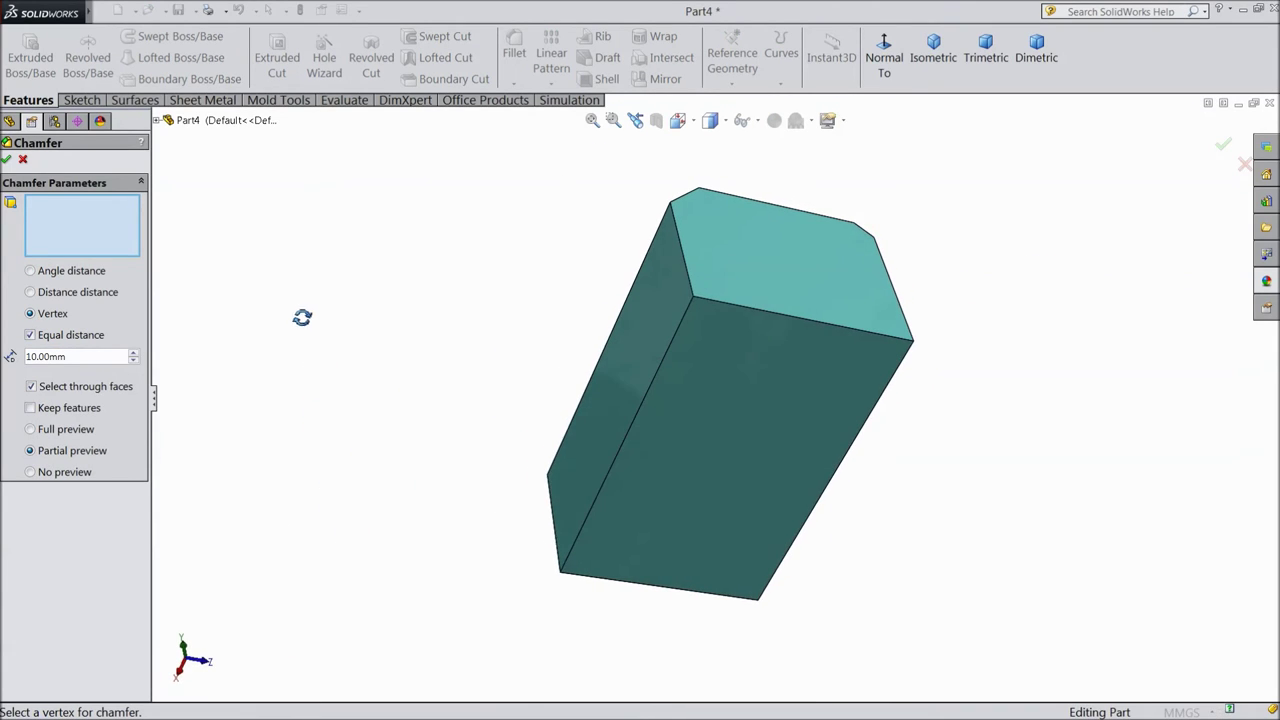
{"action": "scroll", "coordinate": [699, 304], "scroll_direction": "down", "scroll_amount": 3}
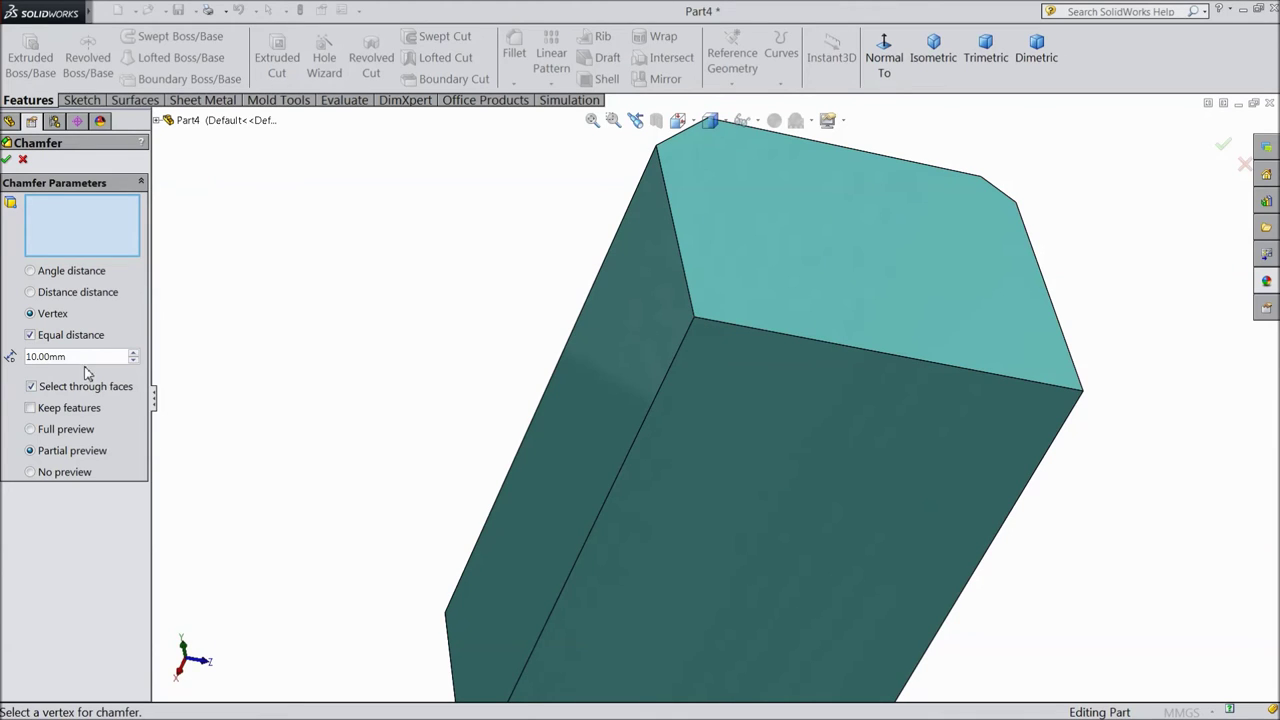
{"action": "left_click", "coordinate": [30, 335]}
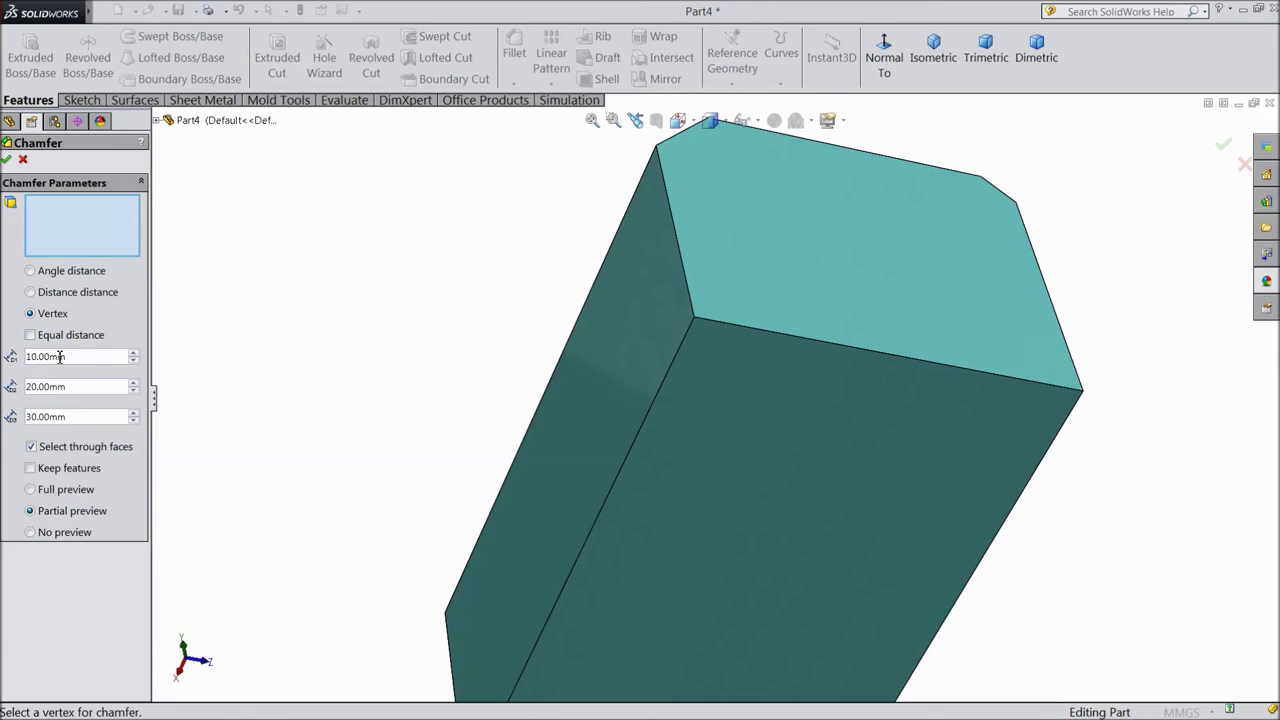
{"action": "left_click", "coordinate": [693, 320]}
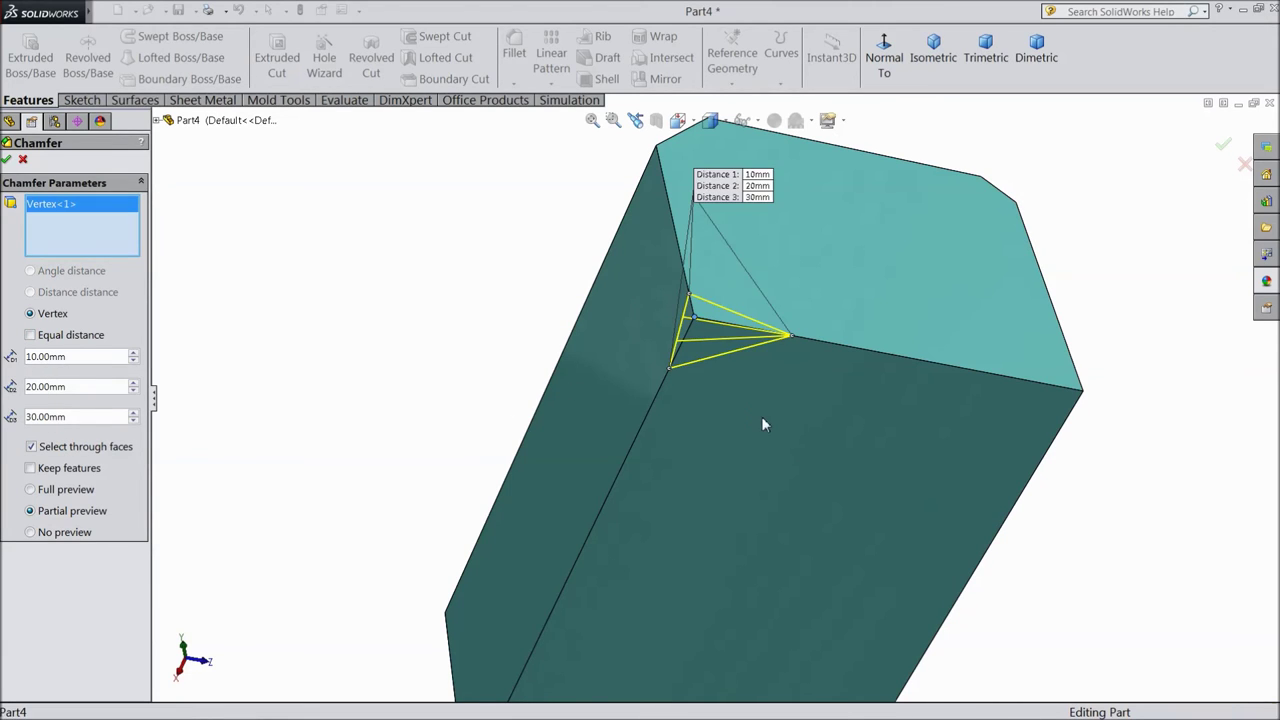
- Accept the vertex chamfer as Chamfer3 and orbit to inspect the triangular corner face
{"action": "middle_click_drag", "start_coordinate": [761, 416], "coordinate": [767, 411]}
{"action": "scroll", "coordinate": [714, 334], "scroll_direction": "down", "scroll_amount": 2}
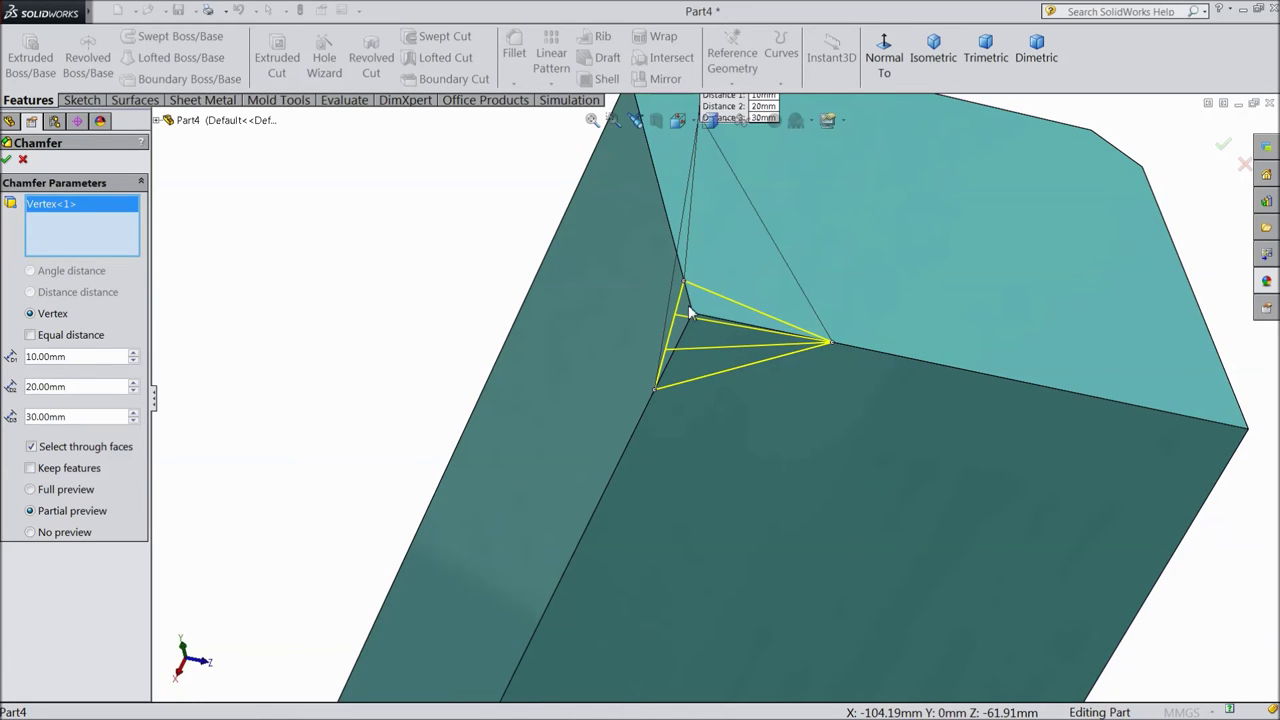
{"action": "scroll", "coordinate": [732, 346], "scroll_direction": "up", "scroll_amount": 1}
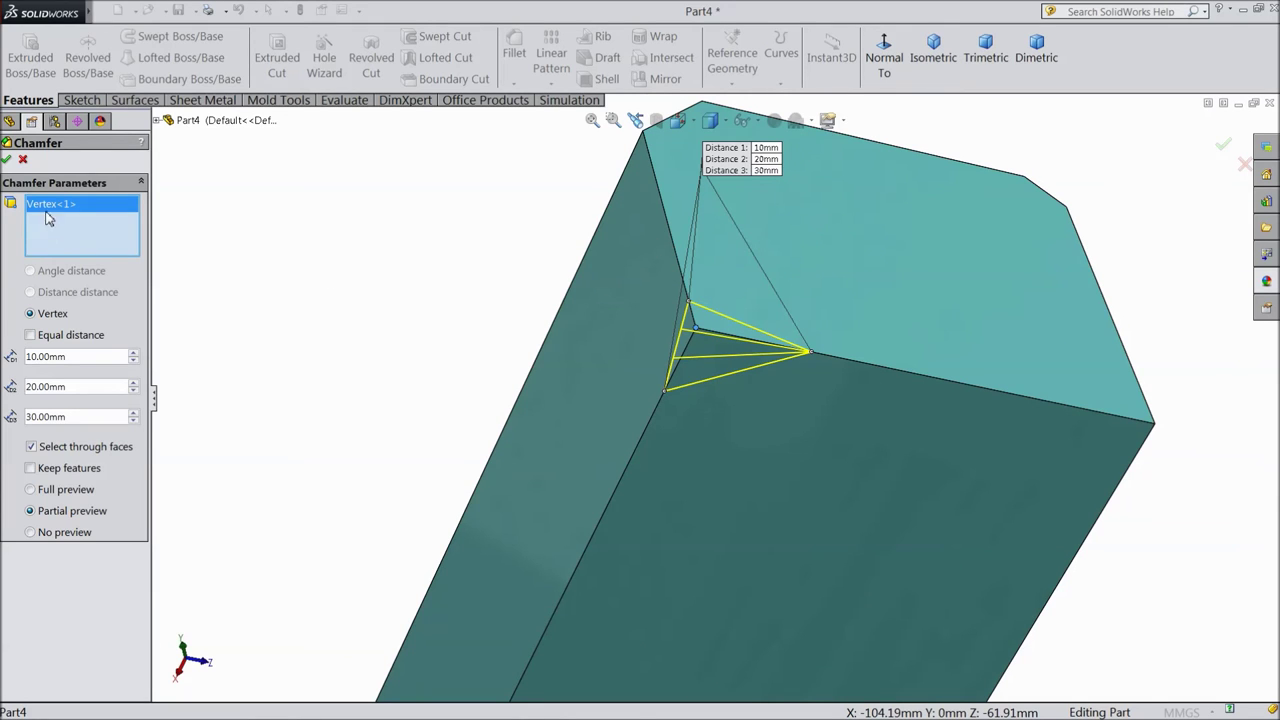
{"action": "left_click", "coordinate": [8, 161]}
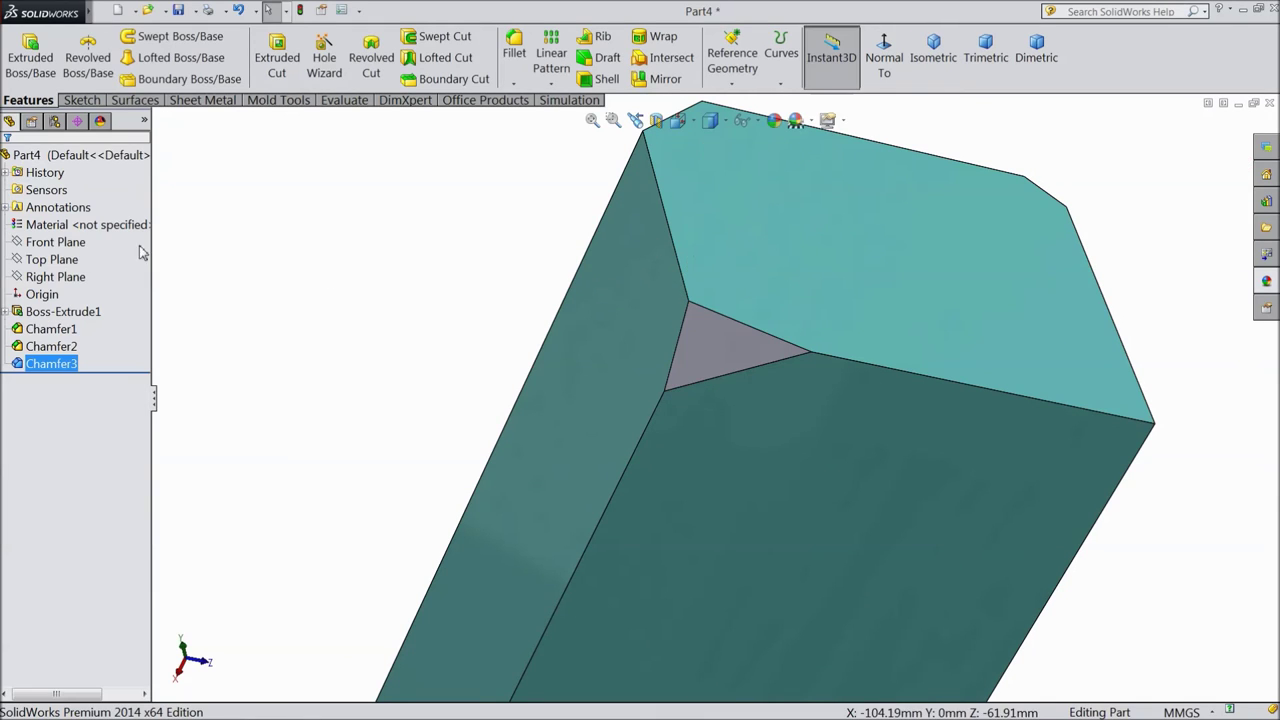
{"action": "mouse_move", "coordinate": [374, 305]}
{"action": "middle_mouse_down"}
{"action": "mouse_move", "coordinate": [445, 222]}
{"action": "mouse_move", "coordinate": [423, 197]}
{"action": "mouse_move", "coordinate": [350, 318]}
{"action": "middle_mouse_up"}
{"action": "mouse_move", "coordinate": [317, 290]}
{"action": "middle_mouse_down"}
{"action": "mouse_move", "coordinate": [383, 291]}
{"action": "mouse_move", "coordinate": [394, 223]}
{"action": "mouse_move", "coordinate": [360, 234]}
{"action": "middle_mouse_up"}
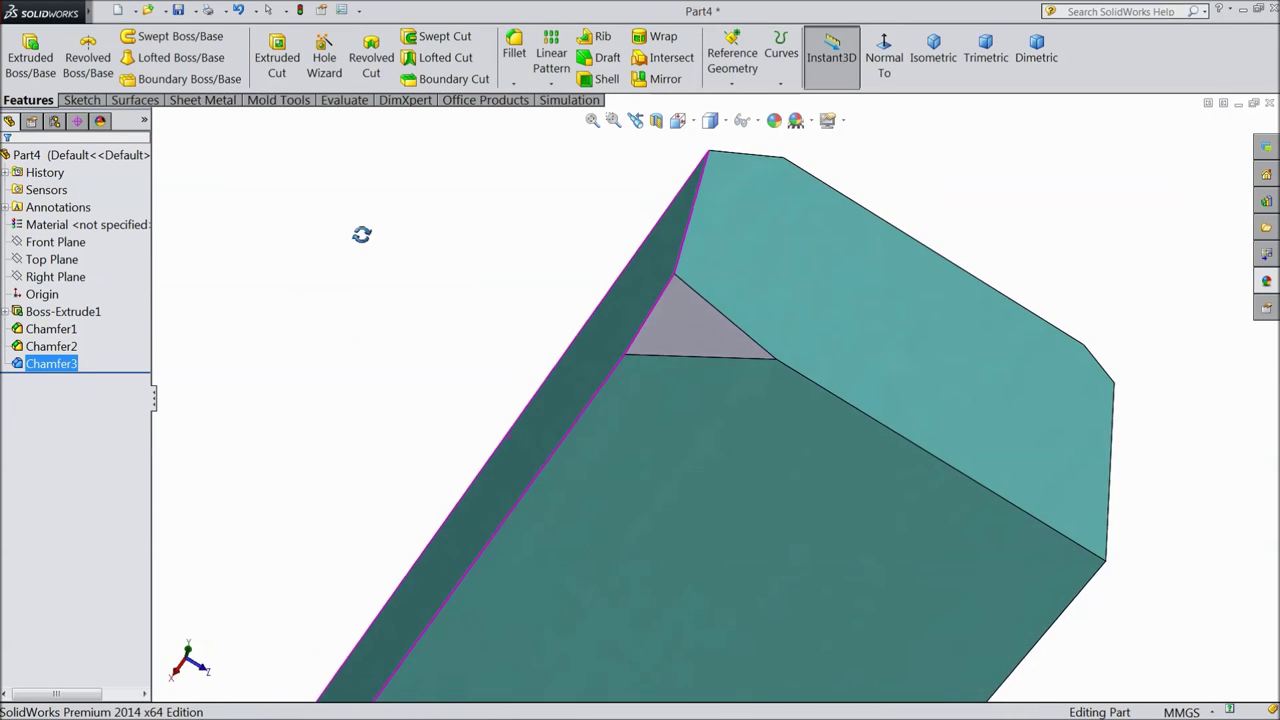
- Edit Chamfer3 to use equal 20.00 mm distances on all three corner sides
{"action": "left_click", "coordinate": [18, 366]}
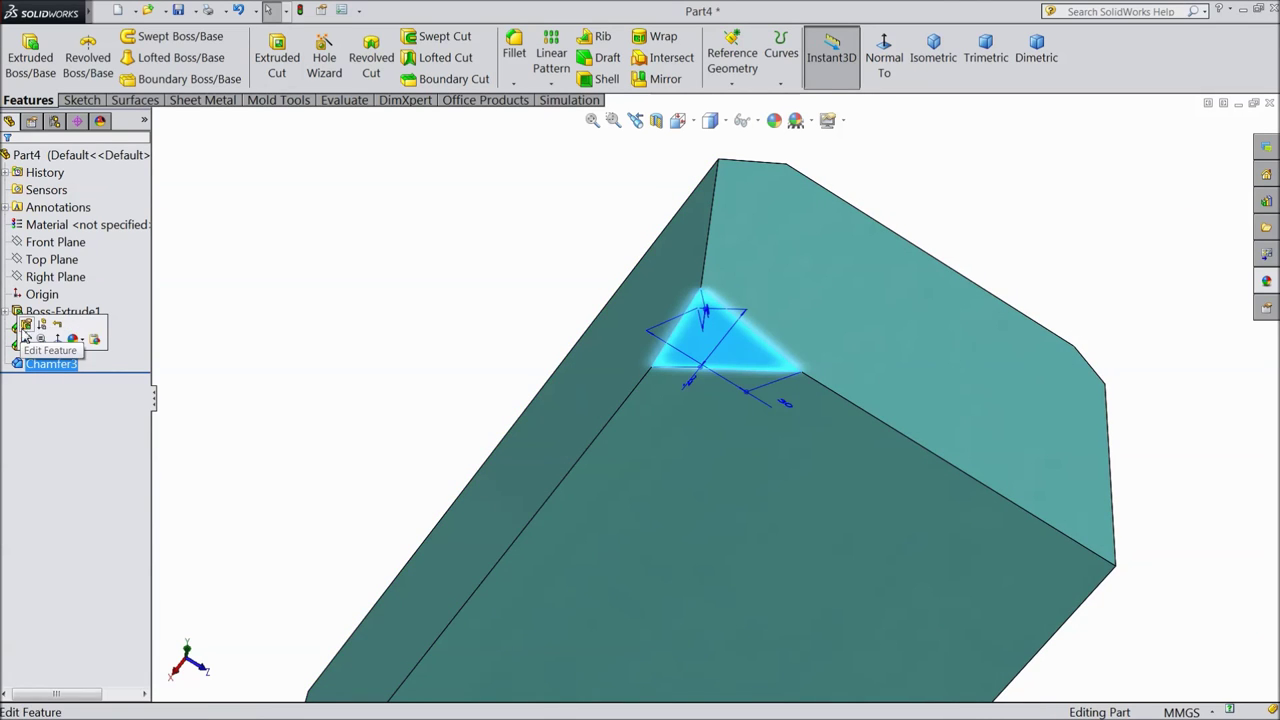
{"action": "left_click", "coordinate": [29, 335]}
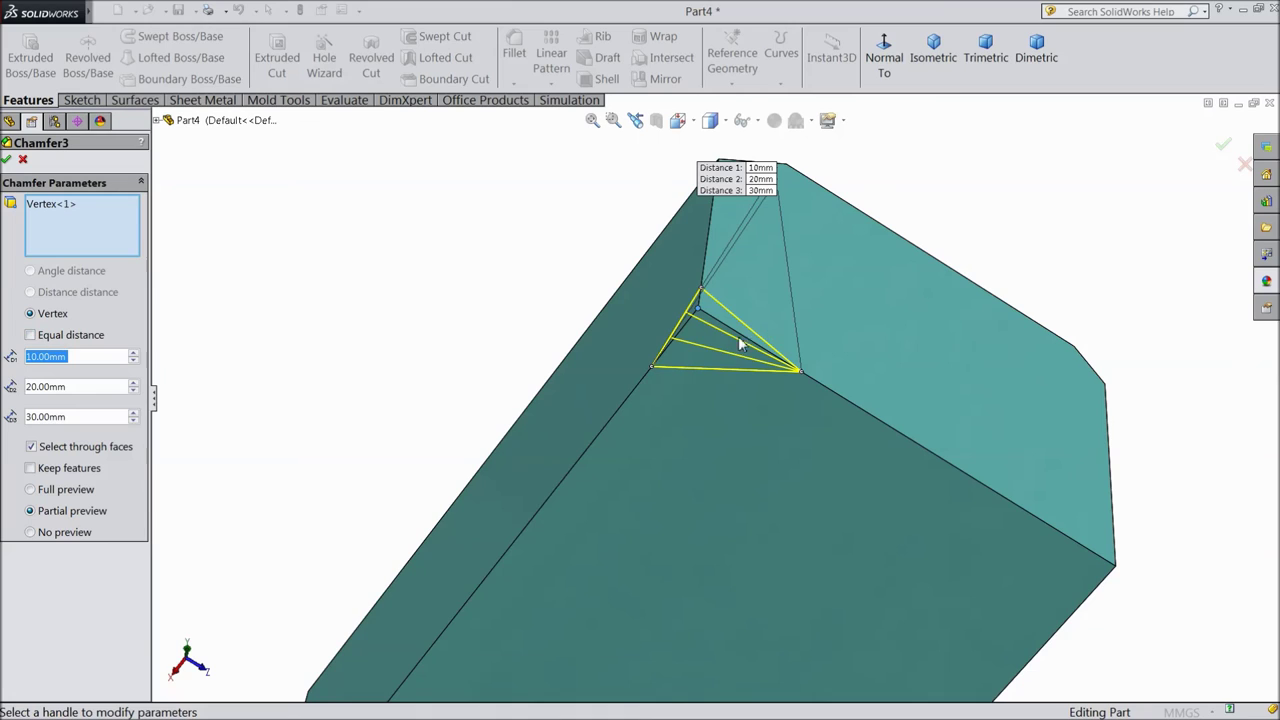
{"action": "left_click", "coordinate": [31, 335]}
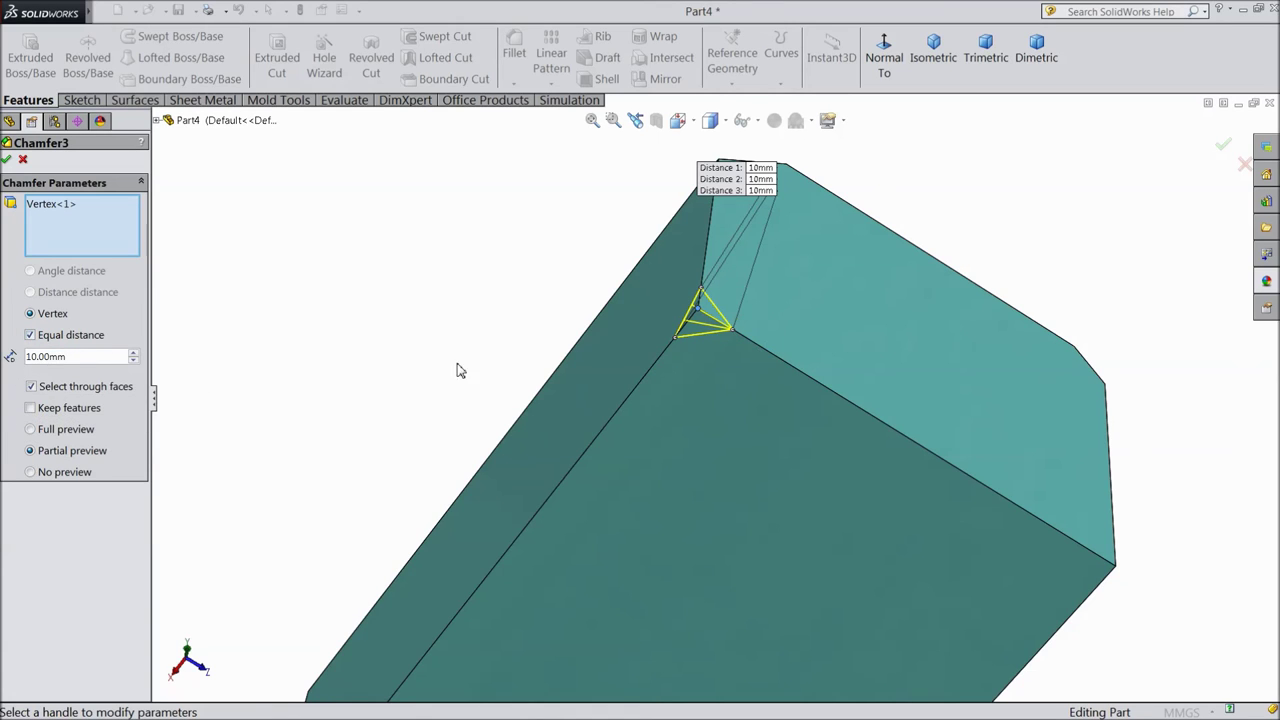
{"action": "scroll", "coordinate": [735, 318], "scroll_direction": "down", "scroll_amount": 1}
{"action": "scroll", "coordinate": [735, 318], "scroll_direction": "down", "scroll_amount": 1}
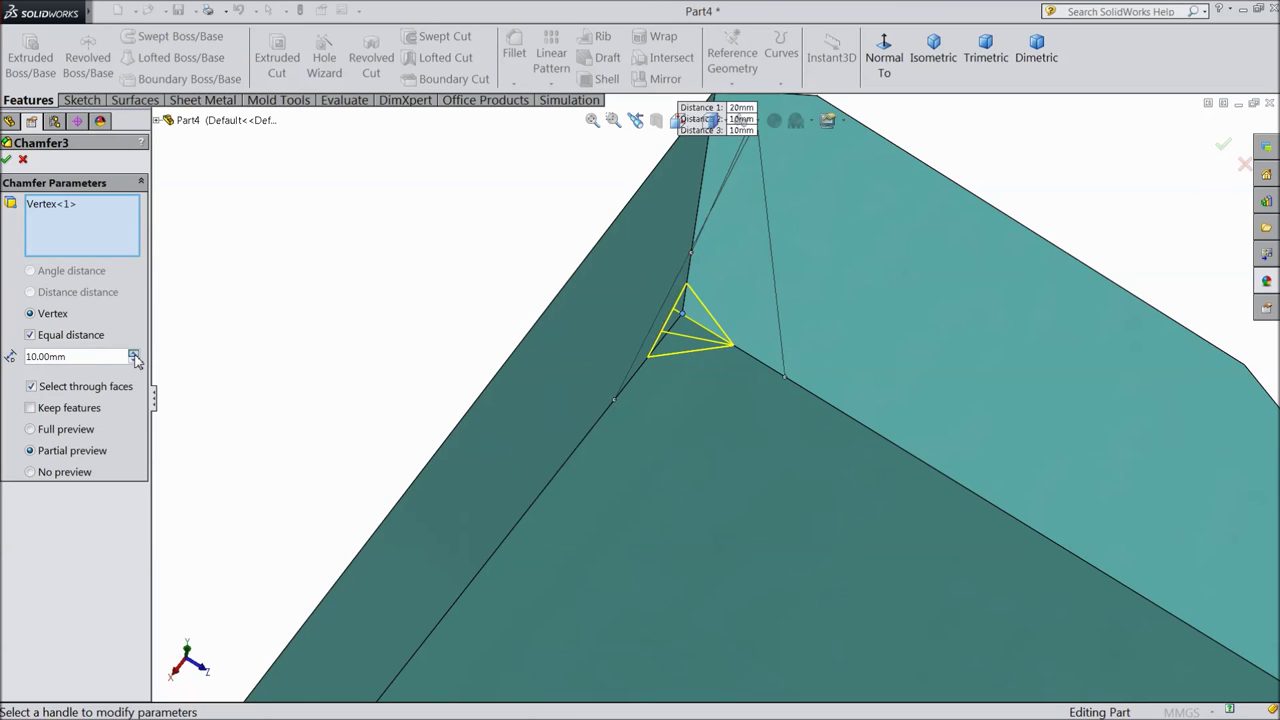
{"action": "left_click", "coordinate": [134, 355]}
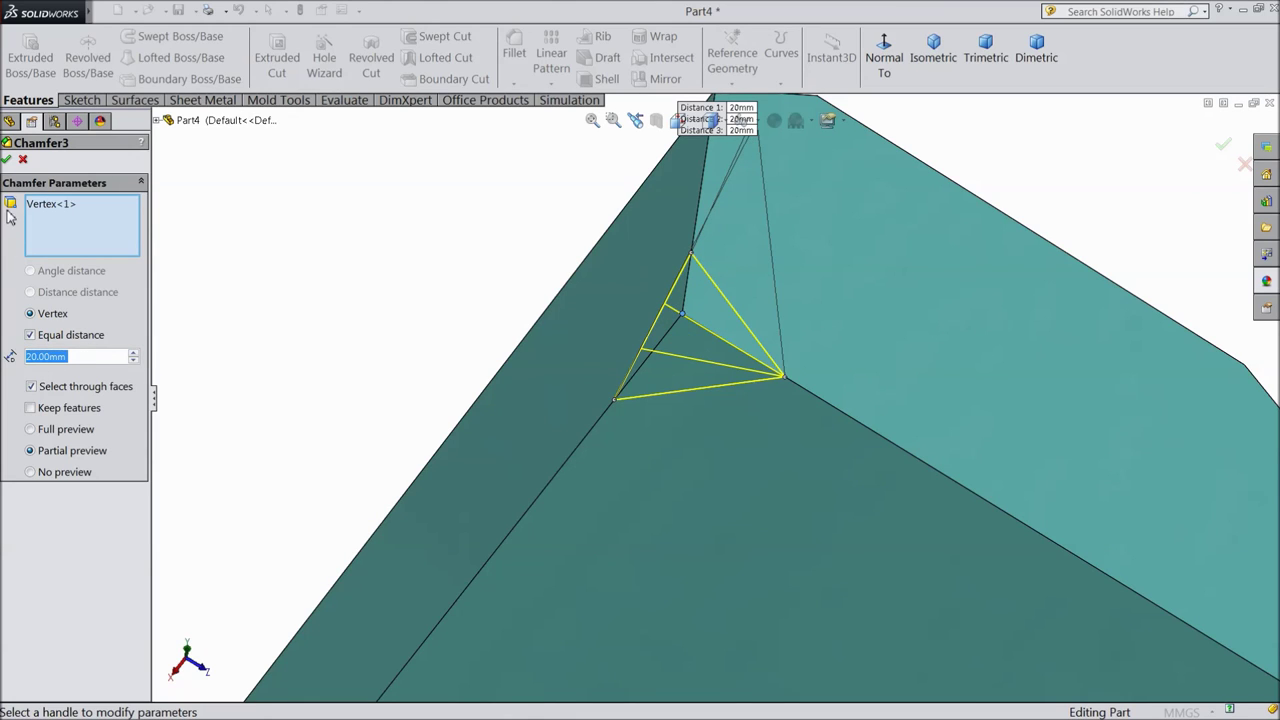
{"action": "left_click", "coordinate": [7, 161]}
{"action": "mouse_move", "coordinate": [440, 349]}
{"action": "middle_mouse_down"}
{"action": "mouse_move", "coordinate": [512, 286]}
{"action": "mouse_move", "coordinate": [642, 535]}
{"action": "middle_mouse_up"}
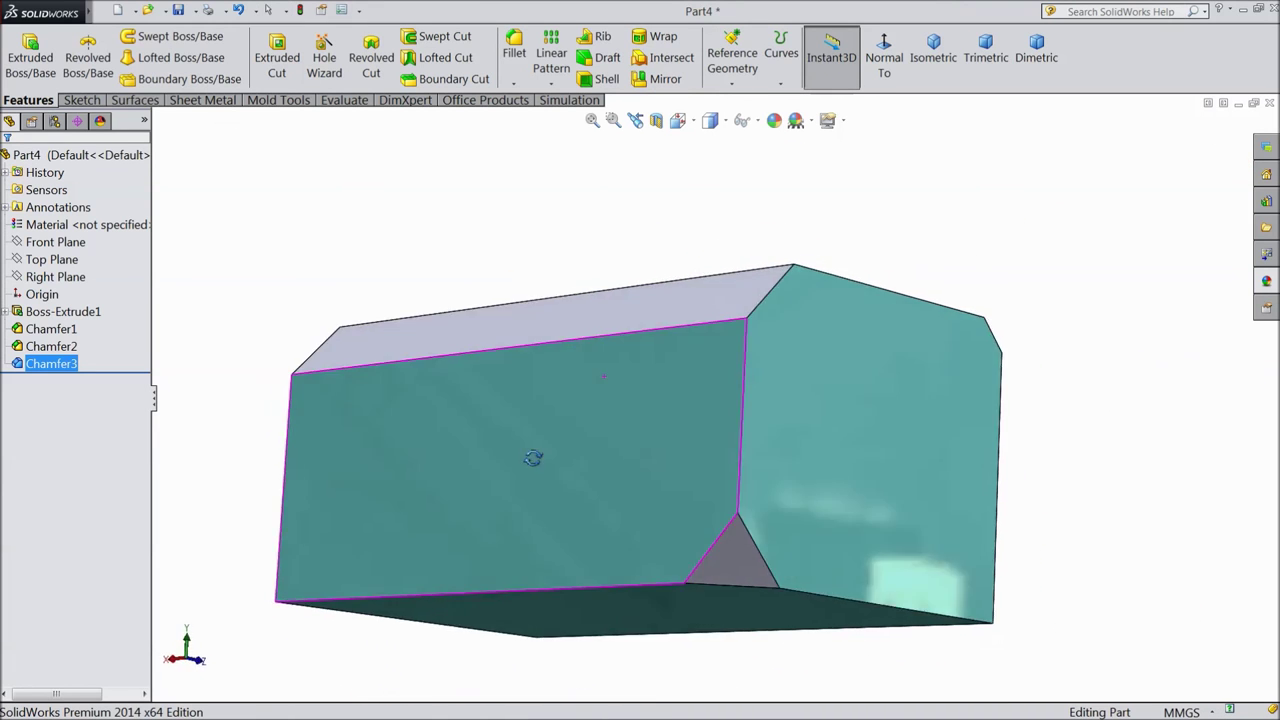
{"action": "scroll", "coordinate": [632, 509], "scroll_direction": "up", "scroll_amount": 5}
{"action": "mouse_move", "coordinate": [771, 400]}
{"action": "middle_mouse_down"}
{"action": "mouse_move", "coordinate": [768, 364]}
{"action": "mouse_move", "coordinate": [809, 451]}
{"action": "middle_mouse_up"}
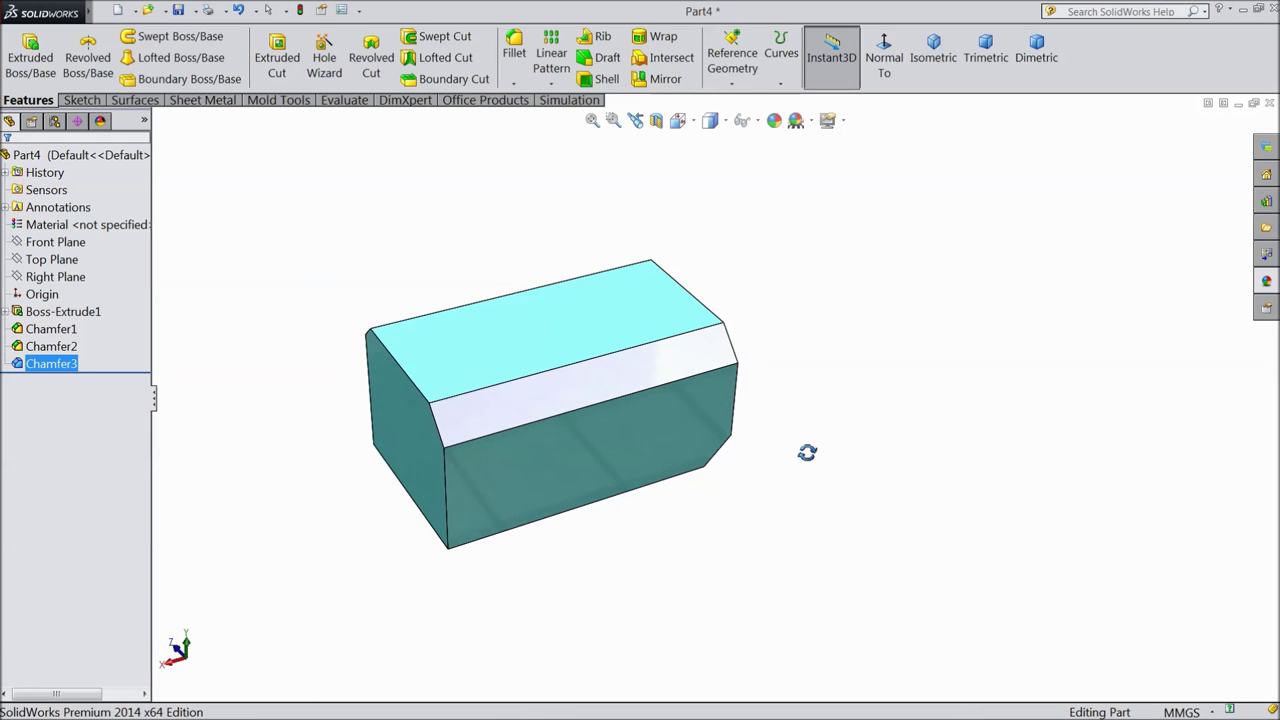
{"action": "scroll", "coordinate": [450, 420], "scroll_direction": "down", "scroll_amount": 3}
{"action": "mouse_move", "coordinate": [869, 486]}
{"action": "middle_mouse_down"}
{"action": "mouse_move", "coordinate": [914, 457]}
{"action": "mouse_move", "coordinate": [903, 354]}
{"action": "mouse_move", "coordinate": [928, 481]}
{"action": "mouse_move", "coordinate": [917, 491]}
{"action": "middle_mouse_up"}
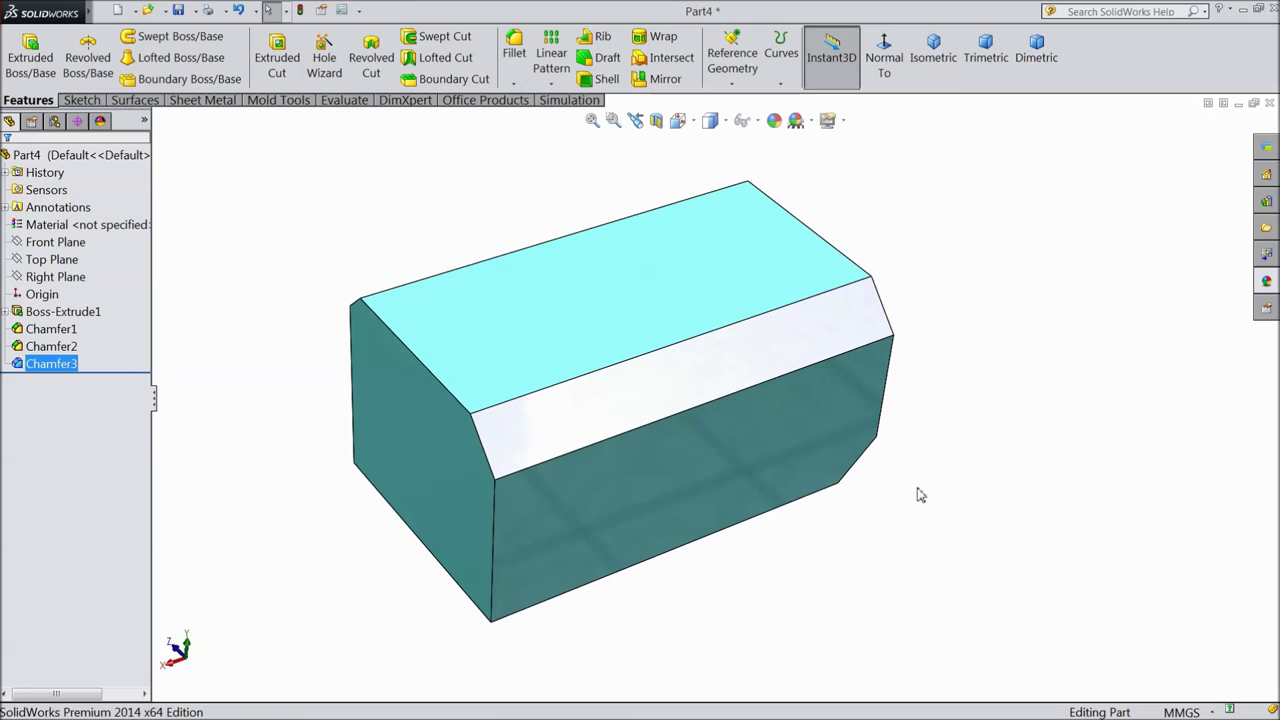
{"action": "scroll", "coordinate": [600, 460], "scroll_direction": "down", "scroll_amount": 2}
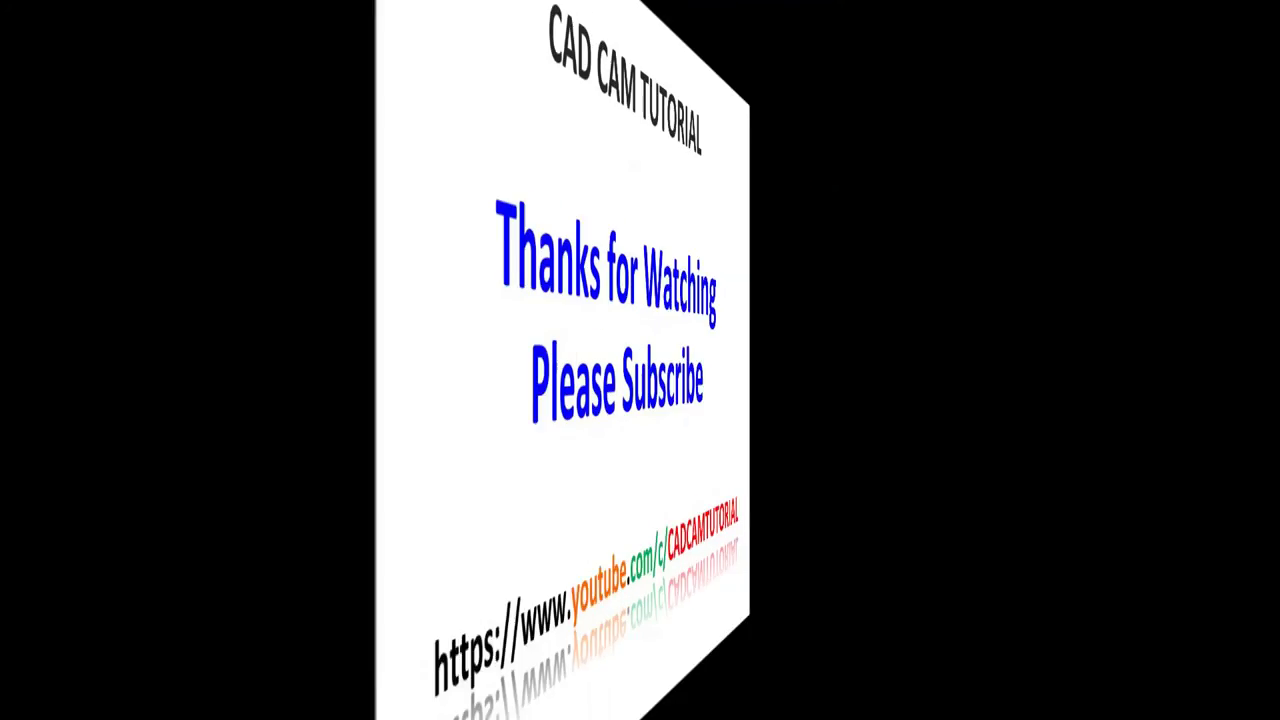